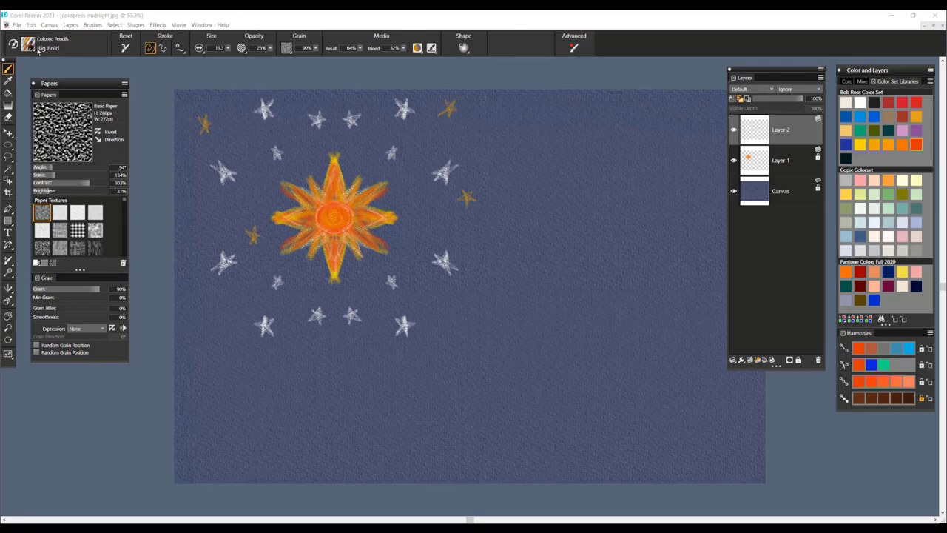
# Paint a patch of orange-red strokes on the empty area beside the sun with the Big Bold colored pencil and check its dab options.
pyautogui.click(29, 46)
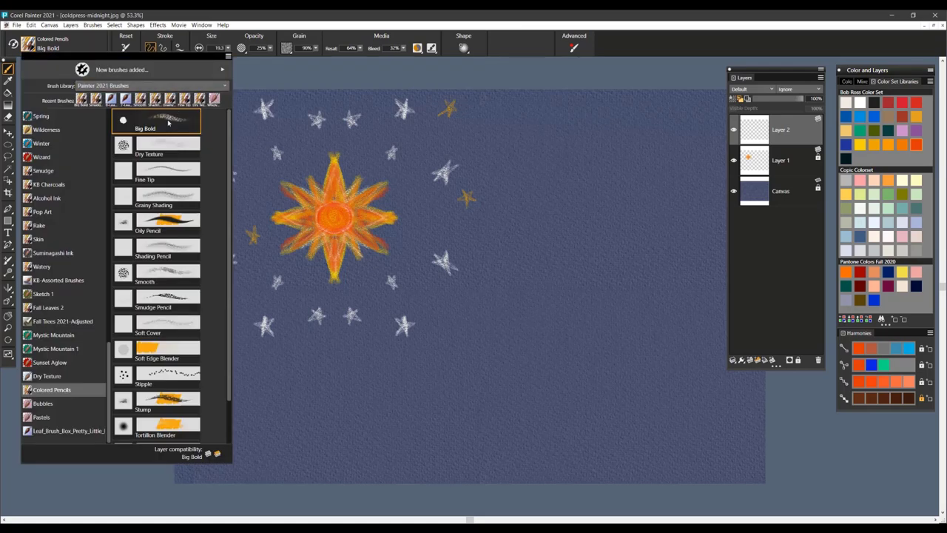
pyautogui.click(168, 123)
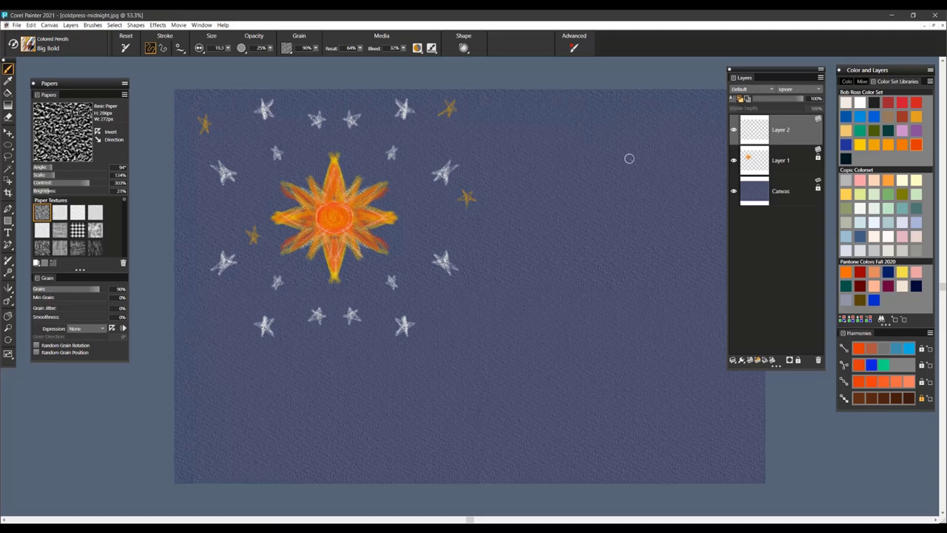
pyautogui.moveTo(608, 148); pyautogui.dragTo(531, 178)
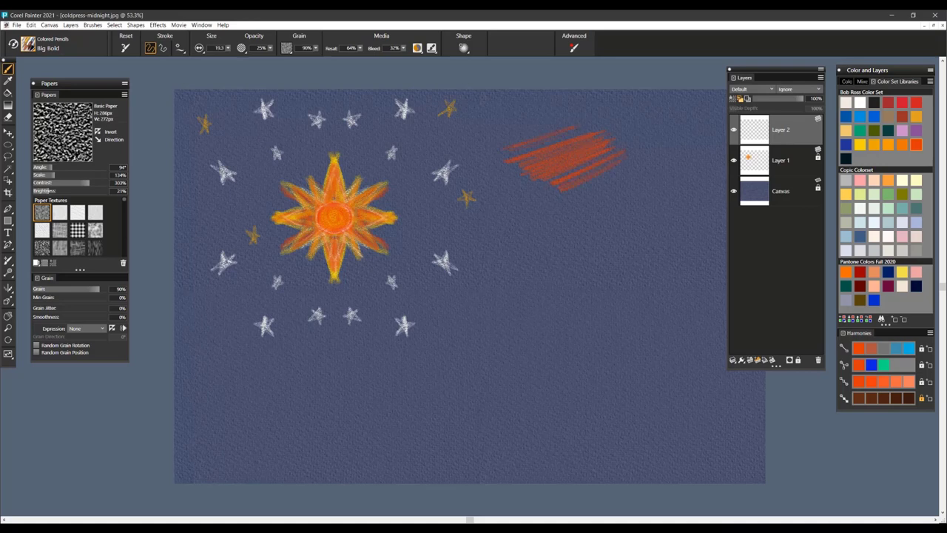
pyautogui.moveTo(534, 134)
pyautogui.mouseDown()
pyautogui.moveTo(526, 148)
pyautogui.moveTo(581, 132)
pyautogui.mouseUp()
pyautogui.click(464, 48)
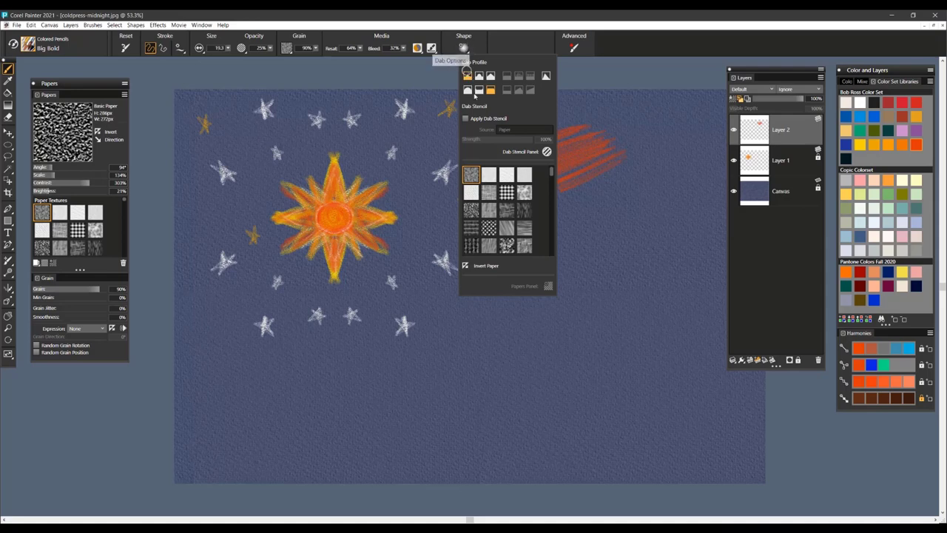
pyautogui.click(601, 160)
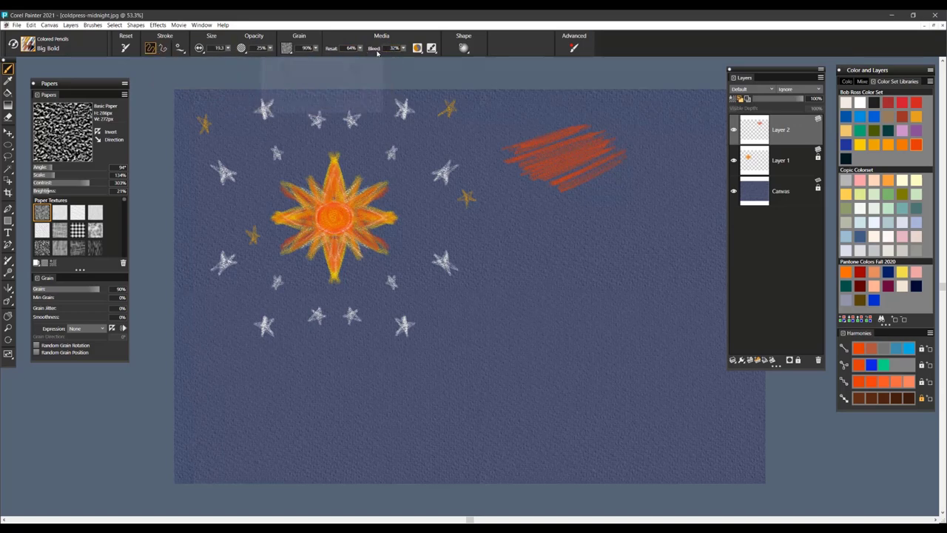
# Layer yellow, orange-red and green Big Bold strokes over the orange-red patch.
pyautogui.click(860, 144)
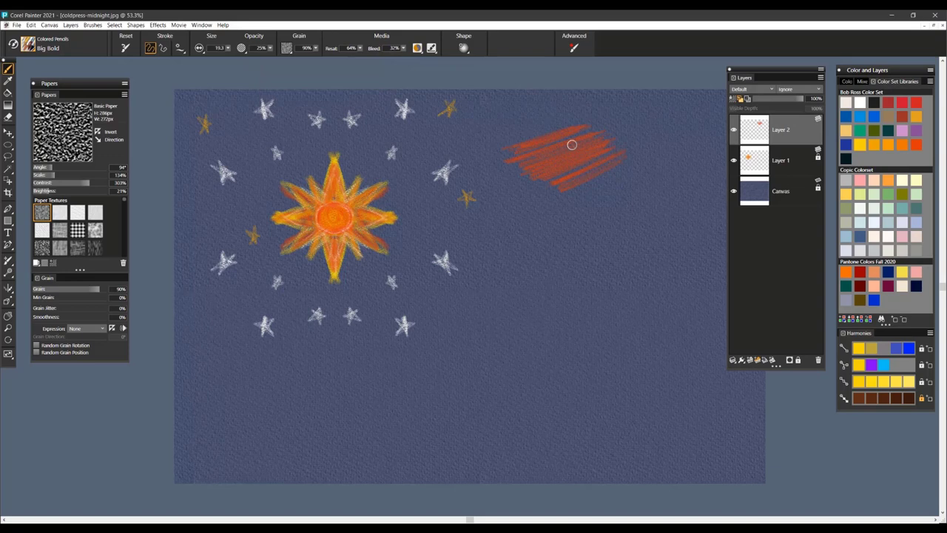
pyautogui.moveTo(571, 144)
pyautogui.mouseDown()
pyautogui.moveTo(535, 159)
pyautogui.moveTo(562, 143)
pyautogui.moveTo(522, 151)
pyautogui.moveTo(592, 148)
pyautogui.moveTo(551, 171)
pyautogui.moveTo(535, 171)
pyautogui.moveTo(593, 142)
pyautogui.moveTo(549, 163)
pyautogui.moveTo(588, 153)
pyautogui.mouseUp()
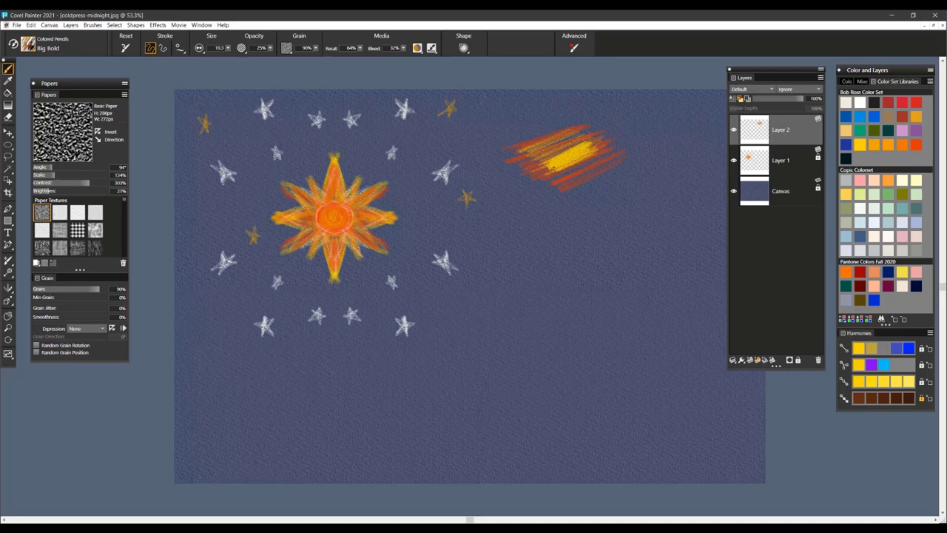
pyautogui.click(917, 145)
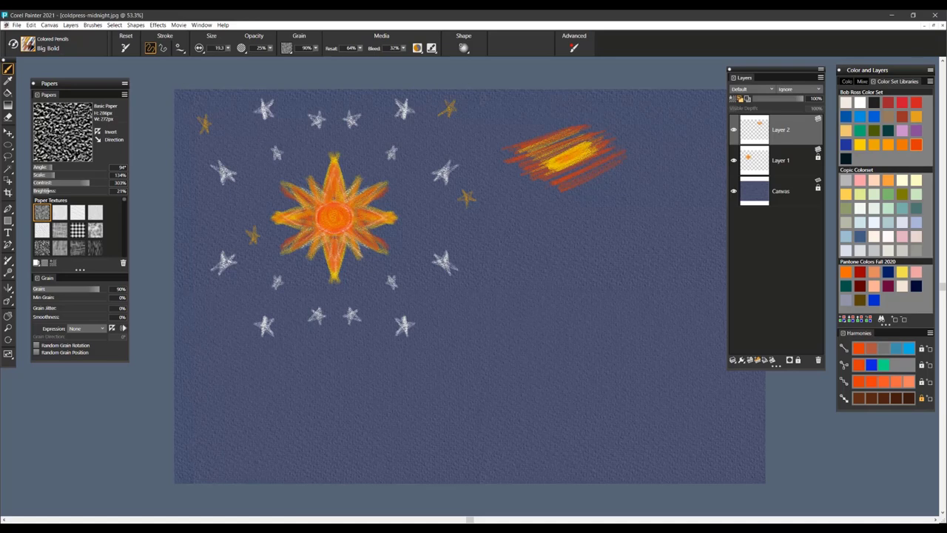
pyautogui.scroll(3, 592, 128)
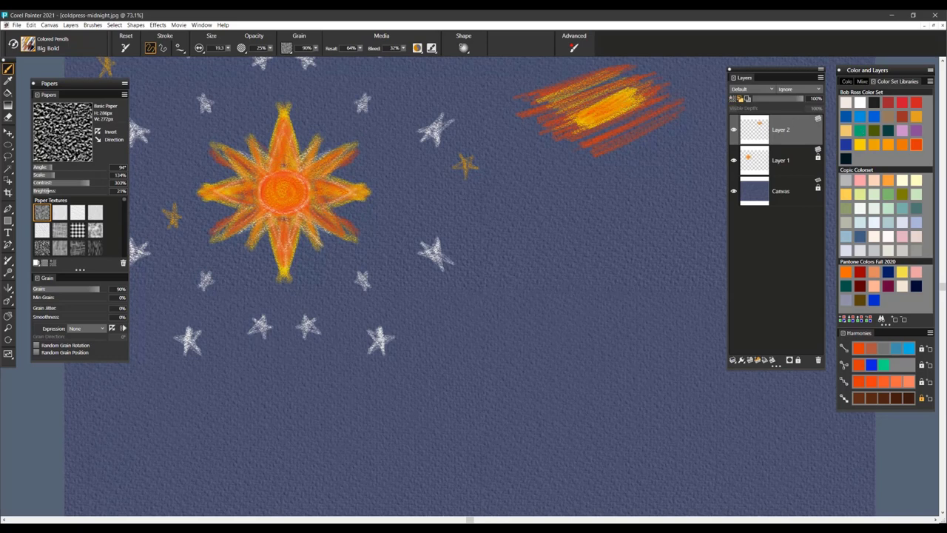
pyautogui.click(860, 131)
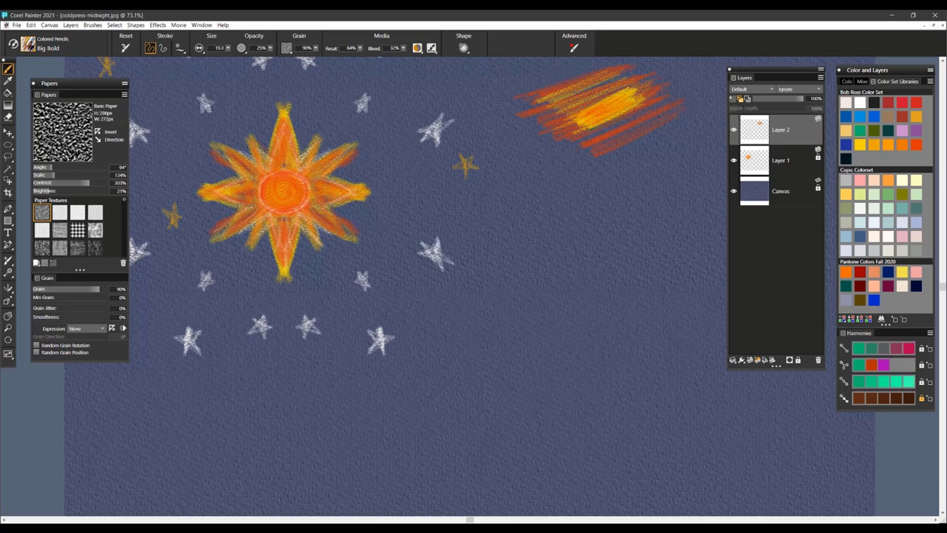
pyautogui.moveTo(588, 128)
pyautogui.mouseDown()
pyautogui.moveTo(614, 104)
pyautogui.moveTo(601, 108)
pyautogui.mouseUp()
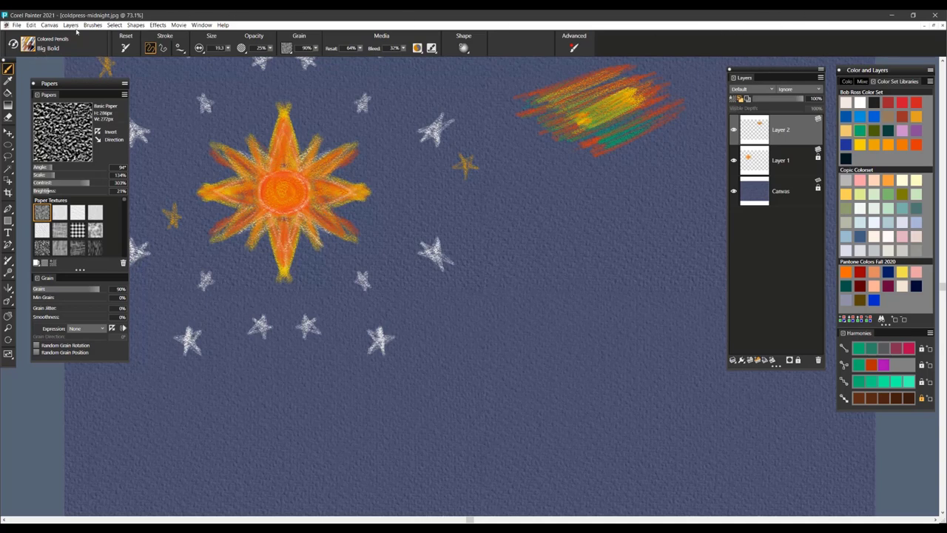
# Reset the Dry Texture colored pencil to its defaults and paint green and yellow strokes below the Big Bold swatch.
pyautogui.click(28, 45)
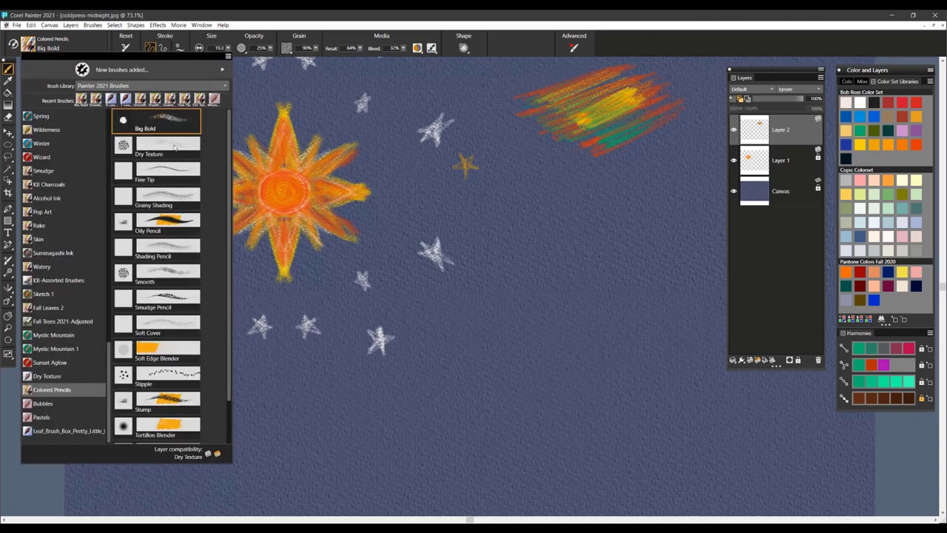
pyautogui.click(155, 148)
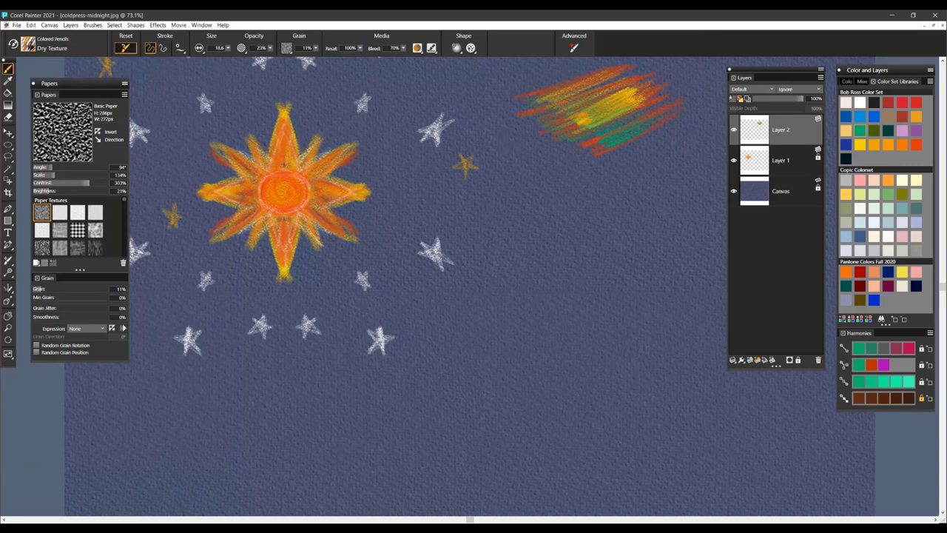
pyautogui.click(126, 47)
pyautogui.moveTo(601, 189); pyautogui.dragTo(496, 233)
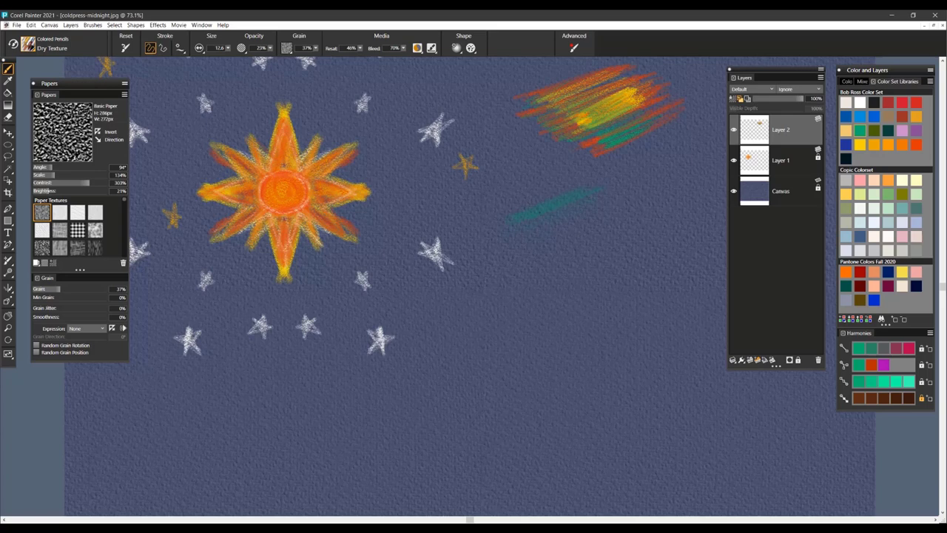
pyautogui.click(863, 147)
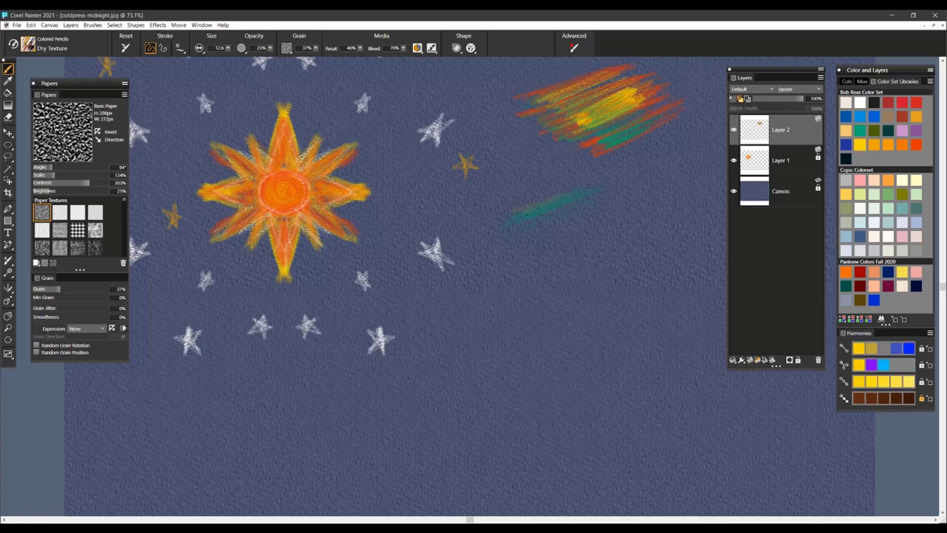
pyautogui.moveTo(517, 221)
pyautogui.mouseDown()
pyautogui.moveTo(586, 201)
pyautogui.moveTo(527, 228)
pyautogui.moveTo(585, 234)
pyautogui.moveTo(530, 241)
pyautogui.mouseUp()
pyautogui.moveTo(548, 191)
pyautogui.mouseDown()
pyautogui.moveTo(526, 199)
pyautogui.moveTo(559, 183)
pyautogui.moveTo(518, 204)
pyautogui.moveTo(538, 200)
pyautogui.moveTo(540, 227)
pyautogui.mouseUp()
# Extend the Dry Texture swatch with overlapping light yellow-orange and pink strokes.
pyautogui.click(847, 145)
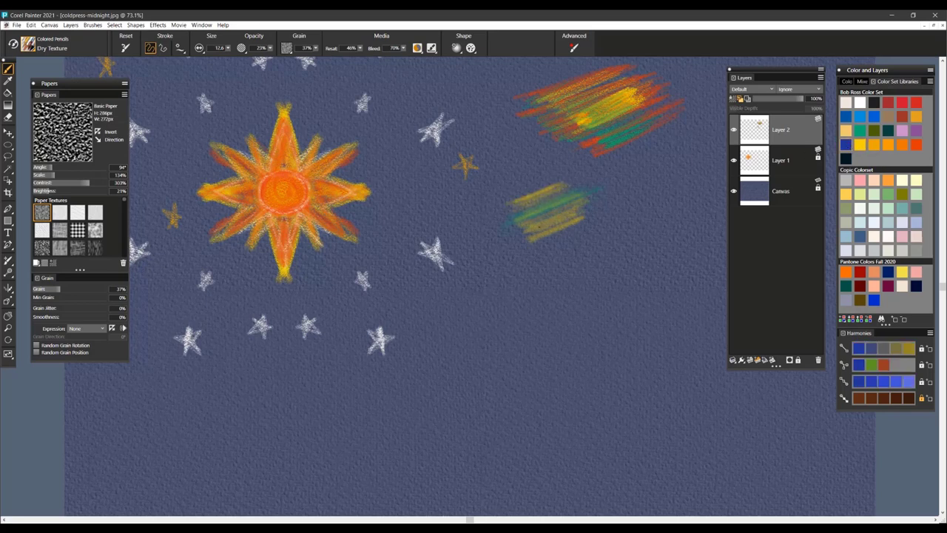
pyautogui.click(848, 195)
pyautogui.moveTo(612, 214)
pyautogui.mouseDown()
pyautogui.moveTo(569, 229)
pyautogui.moveTo(632, 211)
pyautogui.moveTo(580, 222)
pyautogui.moveTo(642, 195)
pyautogui.moveTo(584, 213)
pyautogui.moveTo(635, 191)
pyautogui.moveTo(577, 200)
pyautogui.moveTo(633, 183)
pyautogui.moveTo(644, 202)
pyautogui.moveTo(592, 188)
pyautogui.moveTo(622, 180)
pyautogui.moveTo(602, 182)
pyautogui.moveTo(619, 185)
pyautogui.moveTo(617, 213)
pyautogui.moveTo(589, 221)
pyautogui.moveTo(591, 190)
pyautogui.moveTo(607, 170)
pyautogui.mouseUp()
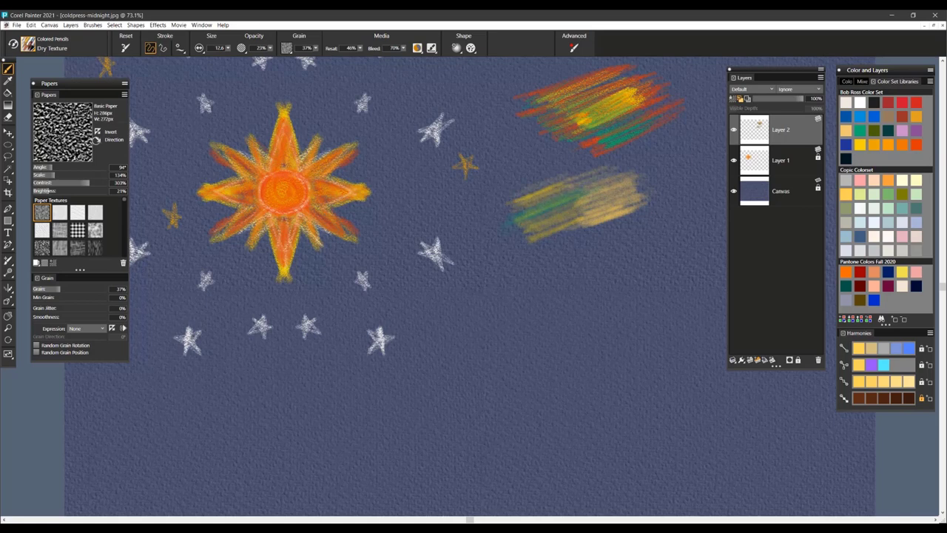
pyautogui.click(859, 182)
pyautogui.moveTo(581, 159)
pyautogui.mouseDown()
pyautogui.moveTo(536, 179)
pyautogui.moveTo(574, 166)
pyautogui.mouseUp()
pyautogui.moveTo(528, 185)
pyautogui.mouseDown()
pyautogui.moveTo(610, 165)
pyautogui.moveTo(539, 201)
pyautogui.moveTo(597, 185)
pyautogui.mouseUp()
pyautogui.moveTo(574, 221); pyautogui.dragTo(553, 229)
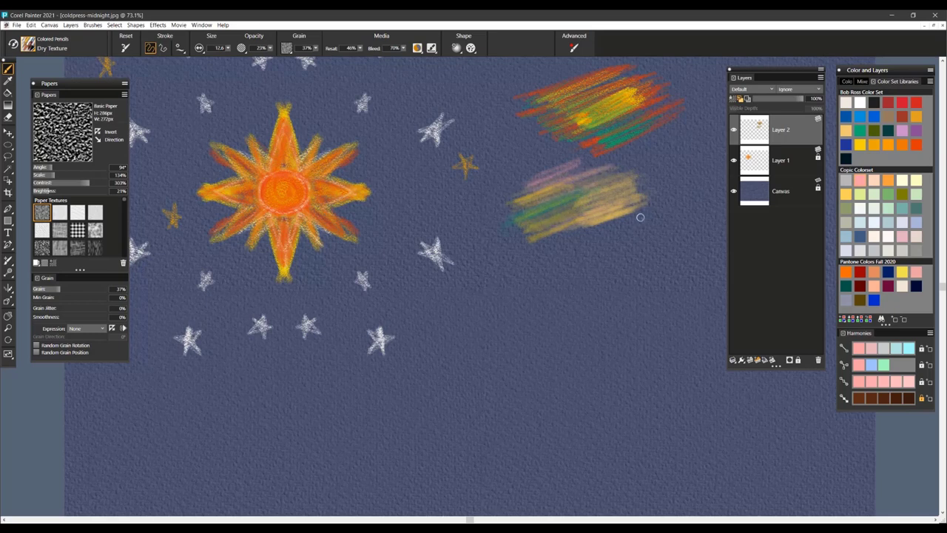
# Clear all test strokes from Layer 2 and remove the selection.
pyautogui.hotkey('ctrl', 'a')
pyautogui.press('BackSpace')
pyautogui.hotkey('ctrl', 'd')
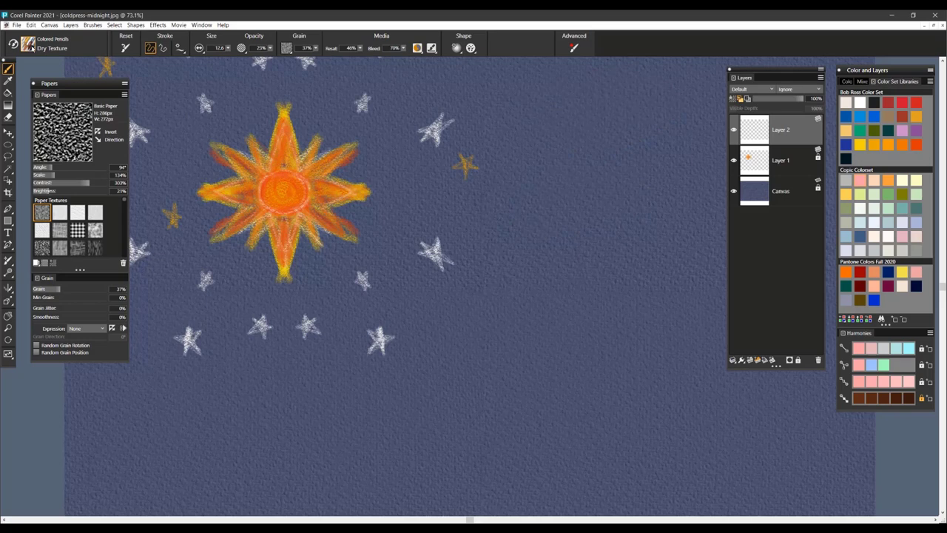
# Scribble thin pink and yellow lines beside the sun with the Fine Tip colored pencil, and clear them from Layer 2.
pyautogui.click(28, 45)
pyautogui.click(159, 178)
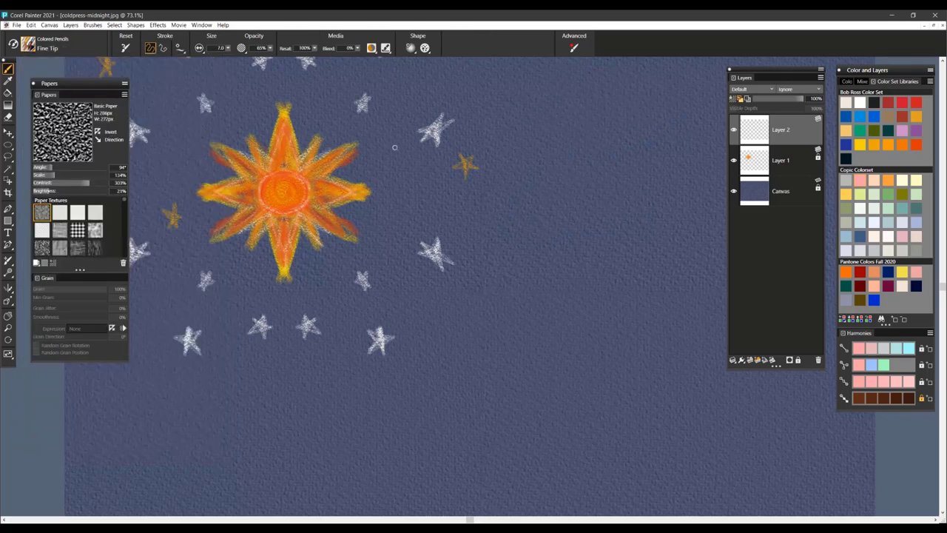
pyautogui.moveTo(580, 146)
pyautogui.mouseDown()
pyautogui.moveTo(527, 161)
pyautogui.moveTo(586, 148)
pyautogui.moveTo(558, 194)
pyautogui.moveTo(578, 212)
pyautogui.mouseUp()
pyautogui.moveTo(570, 80)
pyautogui.mouseDown()
pyautogui.moveTo(592, 137)
pyautogui.moveTo(592, 171)
pyautogui.moveTo(567, 148)
pyautogui.moveTo(584, 185)
pyautogui.mouseUp()
pyautogui.click(857, 145)
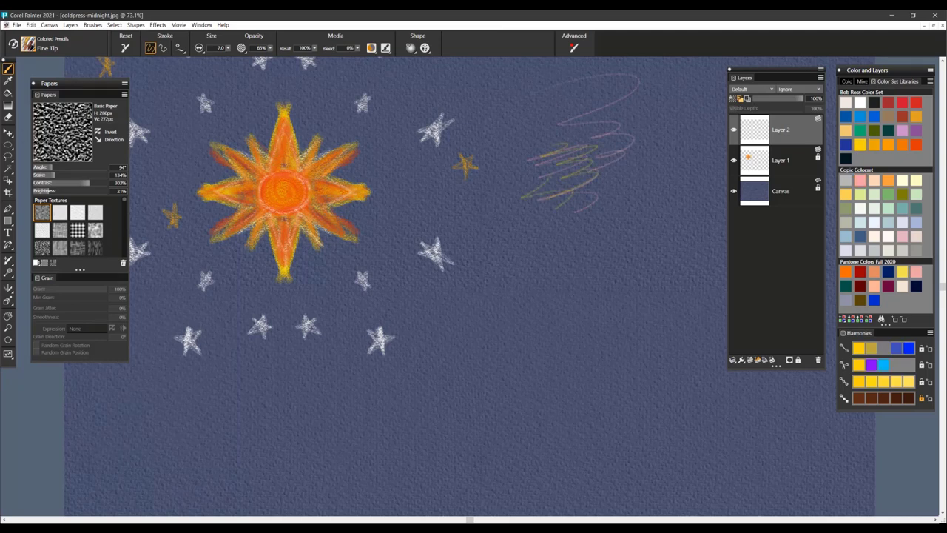
pyautogui.moveTo(573, 199)
pyautogui.mouseDown()
pyautogui.moveTo(566, 244)
pyautogui.moveTo(556, 224)
pyautogui.moveTo(547, 267)
pyautogui.moveTo(585, 185)
pyautogui.moveTo(586, 242)
pyautogui.mouseUp()
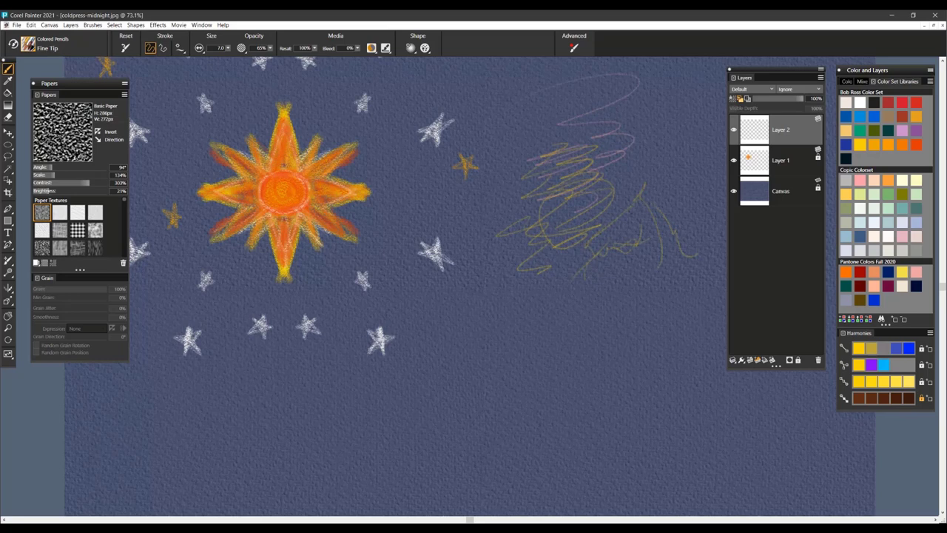
pyautogui.moveTo(605, 289); pyautogui.dragTo(587, 317)
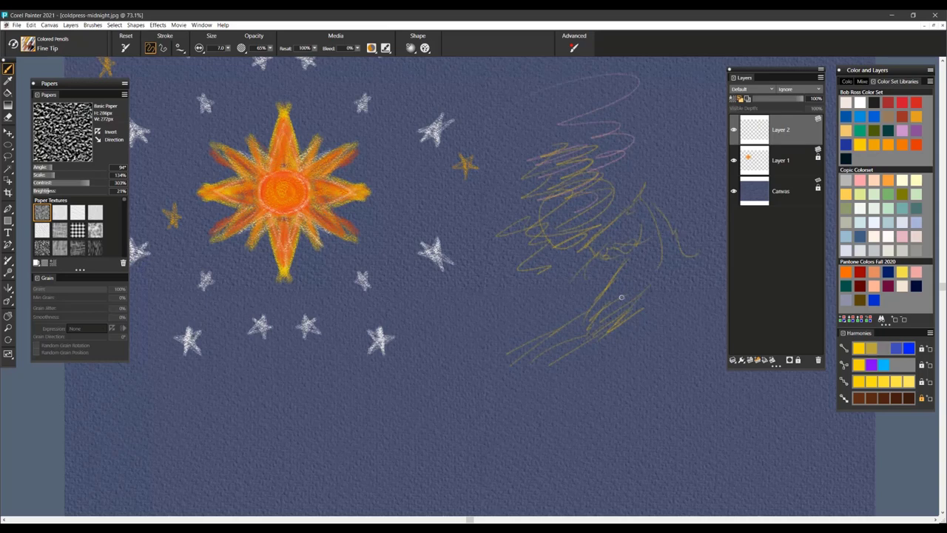
pyautogui.press('BackSpace')
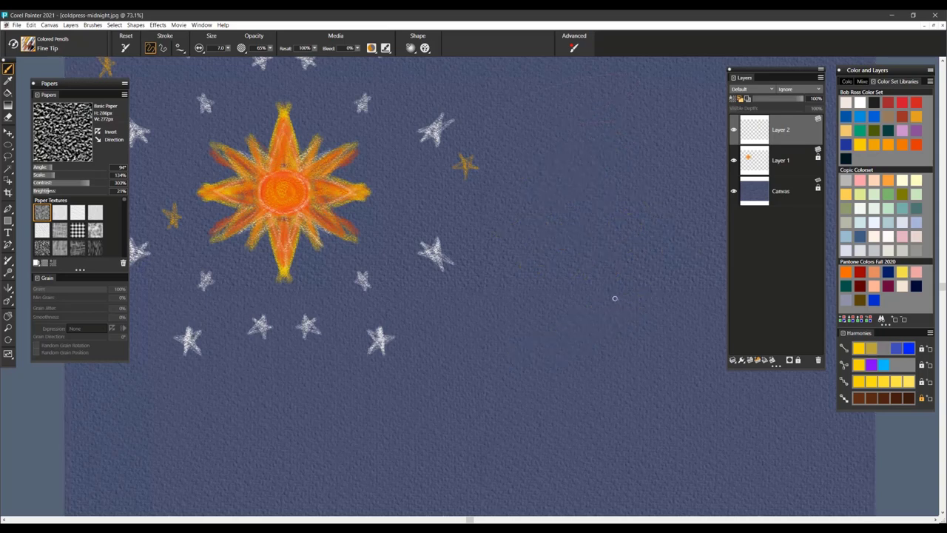
# Paint a swatch of overlapping yellow, orange-red, light yellow-orange and green strokes with the Grainy Shading colored pencil.
pyautogui.click(28, 50)
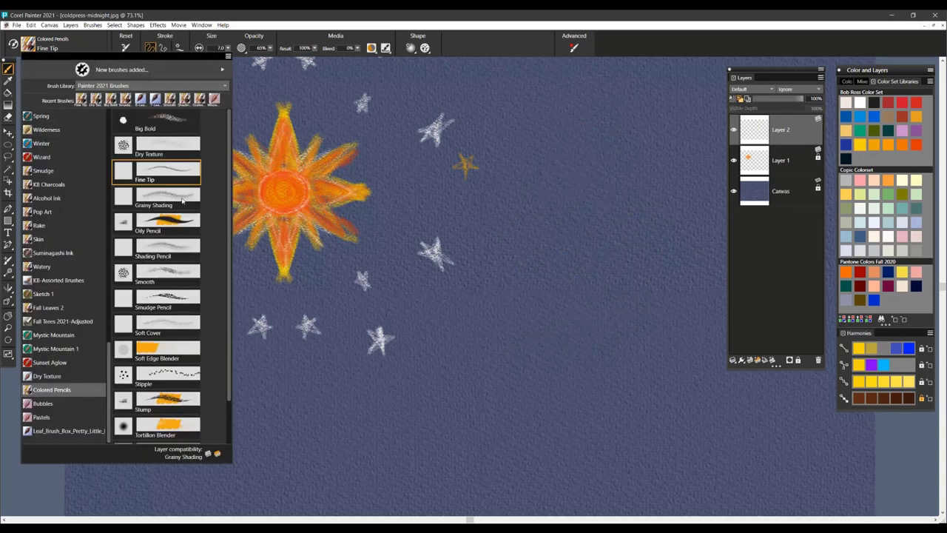
pyautogui.click(186, 198)
pyautogui.moveTo(615, 174)
pyautogui.mouseDown()
pyautogui.moveTo(571, 197)
pyautogui.moveTo(511, 205)
pyautogui.moveTo(547, 188)
pyautogui.moveTo(518, 177)
pyautogui.moveTo(598, 141)
pyautogui.moveTo(518, 148)
pyautogui.moveTo(563, 152)
pyautogui.mouseUp()
pyautogui.click(917, 144)
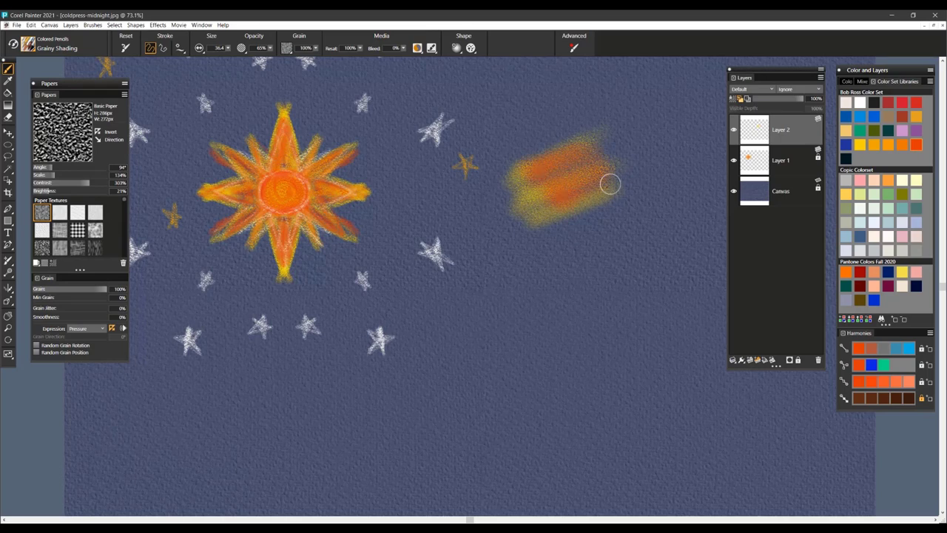
pyautogui.click(848, 195)
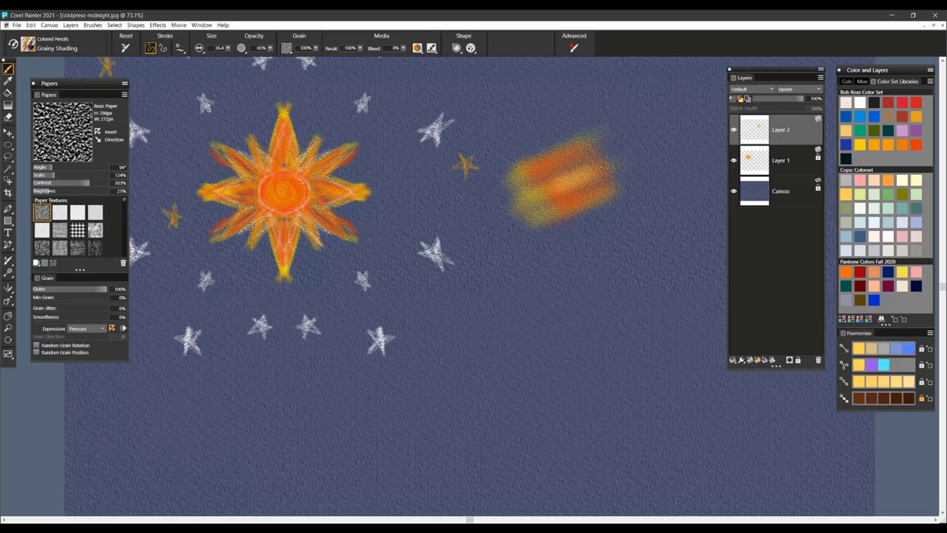
pyautogui.moveTo(563, 171)
pyautogui.mouseDown()
pyautogui.moveTo(575, 194)
pyautogui.moveTo(614, 204)
pyautogui.mouseUp()
pyautogui.click(860, 132)
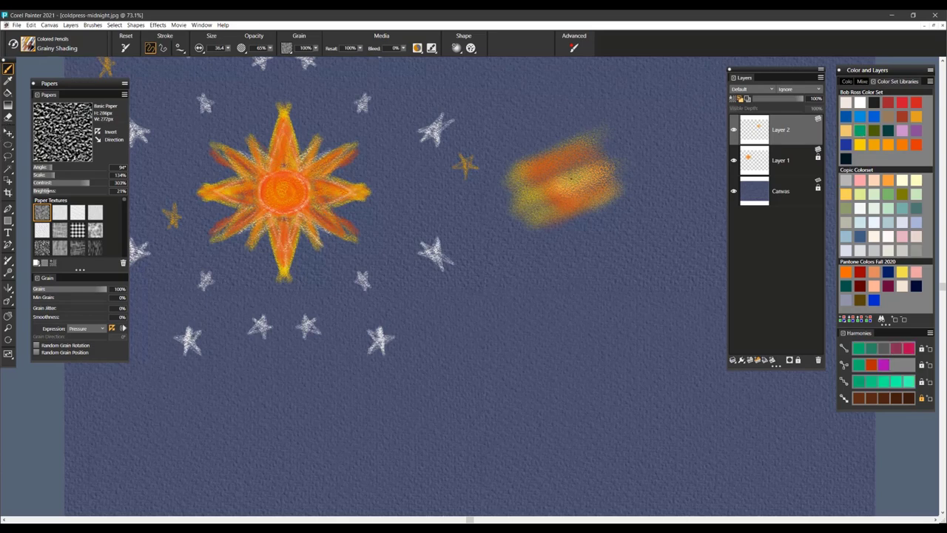
pyautogui.moveTo(570, 181); pyautogui.dragTo(602, 184)
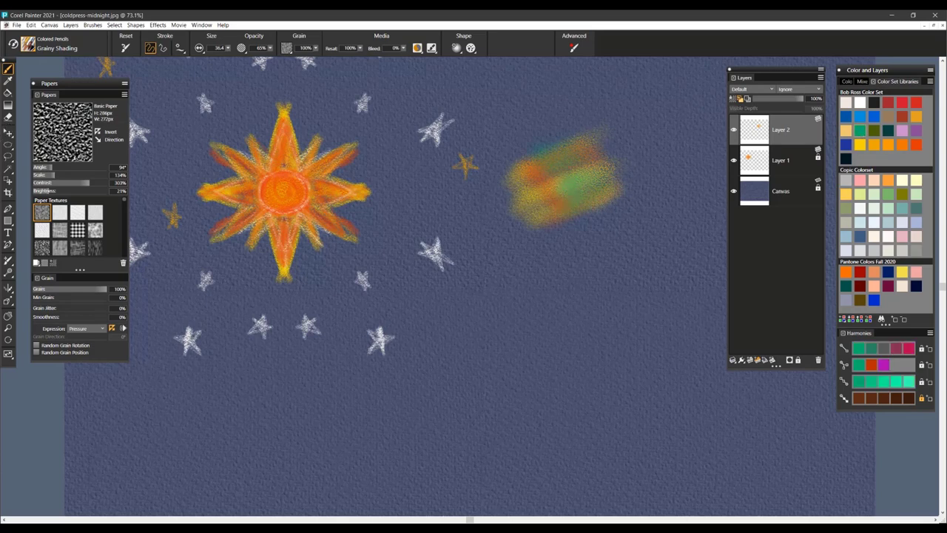
# Blend yellow-orange, blue and pale blue strokes into the Grainy Shading swatch, and clear it from Layer 2.
pyautogui.click(874, 145)
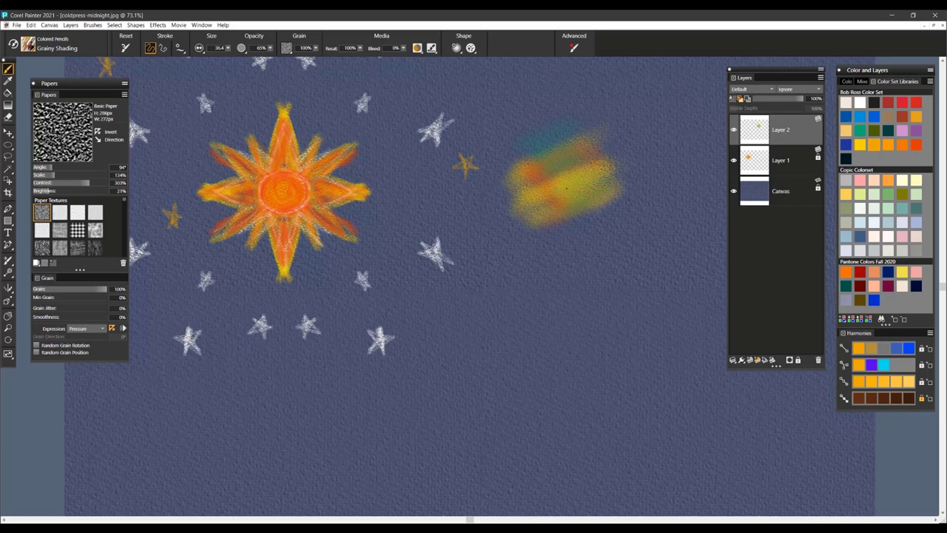
pyautogui.moveTo(566, 188)
pyautogui.mouseDown()
pyautogui.moveTo(607, 179)
pyautogui.moveTo(548, 188)
pyautogui.moveTo(588, 170)
pyautogui.moveTo(533, 204)
pyautogui.moveTo(592, 206)
pyautogui.moveTo(526, 198)
pyautogui.mouseUp()
pyautogui.click(848, 118)
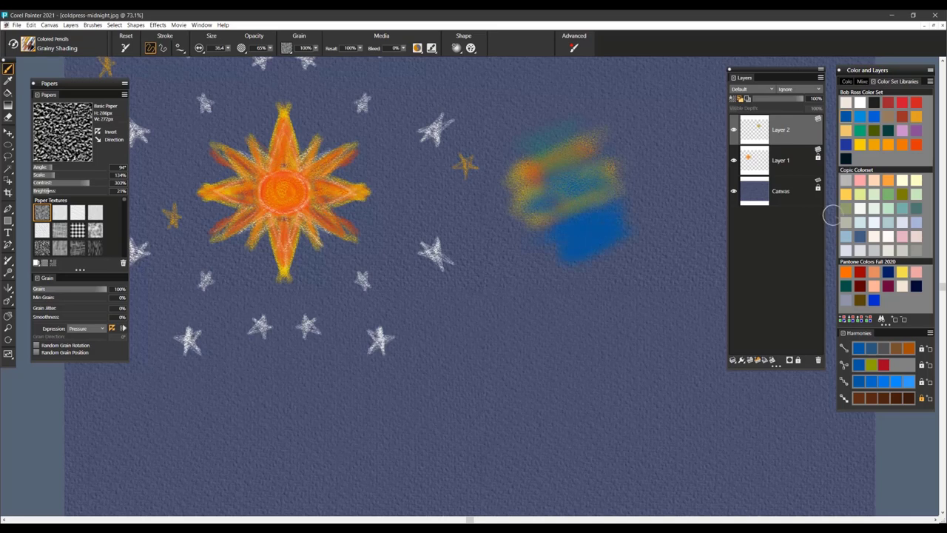
pyautogui.click(860, 222)
pyautogui.moveTo(596, 220)
pyautogui.mouseDown()
pyautogui.moveTo(607, 237)
pyautogui.moveTo(607, 200)
pyautogui.moveTo(604, 222)
pyautogui.mouseUp()
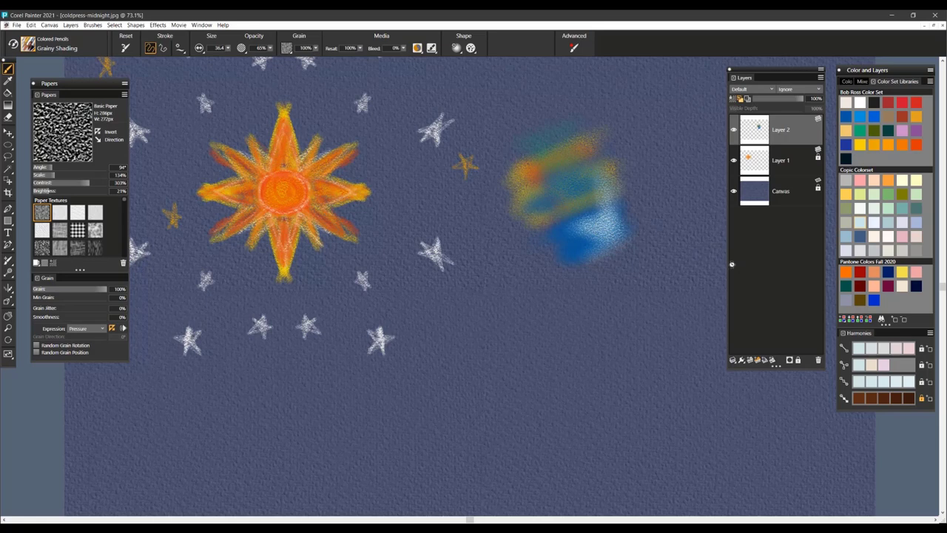
pyautogui.press('Delete')
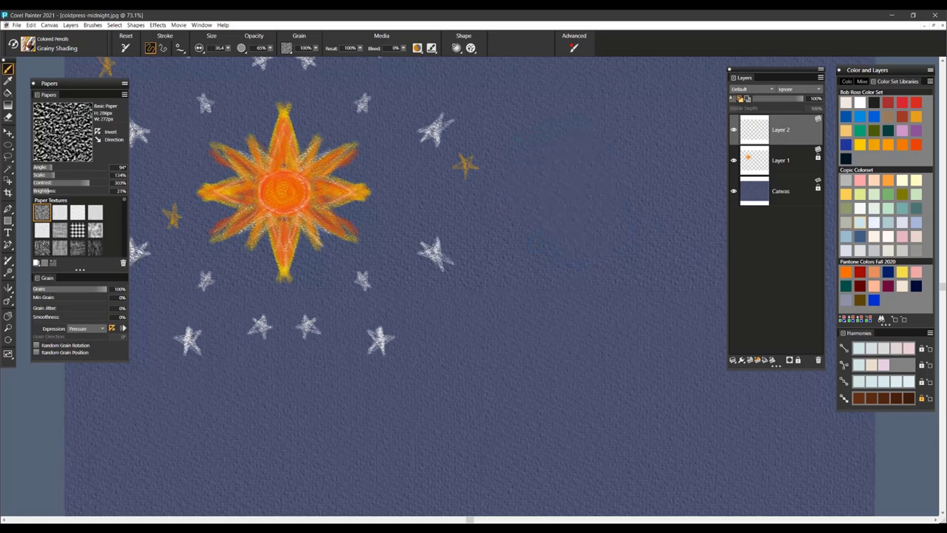
# Paint a pale blue zigzag beside the sun on Layer 2 with the Oily Pencil variant.
pyautogui.click(27, 46)
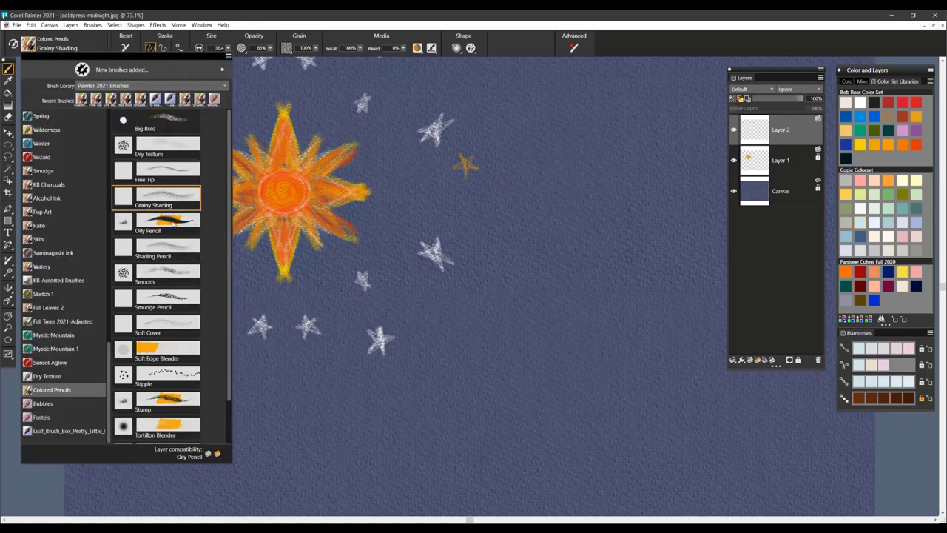
pyautogui.click(167, 222)
pyautogui.moveTo(584, 146)
pyautogui.mouseDown()
pyautogui.moveTo(542, 171)
pyautogui.moveTo(584, 219)
pyautogui.mouseUp()
pyautogui.moveTo(588, 133); pyautogui.dragTo(577, 194)
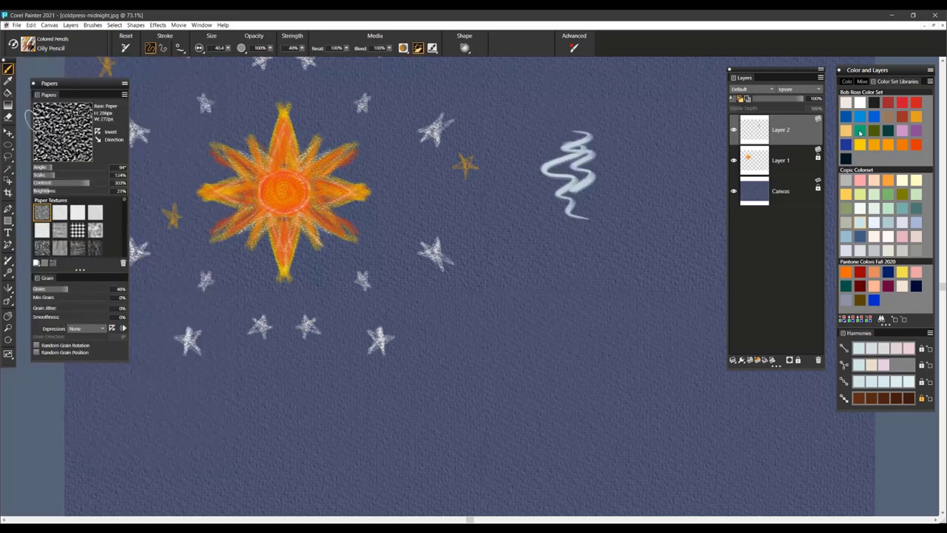
# Layer green looping strokes over the pale blue zigzag with the Oily Pencil.
pyautogui.click(860, 132)
pyautogui.moveTo(592, 133)
pyautogui.mouseDown()
pyautogui.moveTo(585, 152)
pyautogui.moveTo(622, 173)
pyautogui.mouseUp()
pyautogui.moveTo(562, 131)
pyautogui.mouseDown()
pyautogui.moveTo(603, 191)
pyautogui.moveTo(574, 208)
pyautogui.mouseUp()
pyautogui.moveTo(577, 151)
pyautogui.mouseDown()
pyautogui.moveTo(577, 197)
pyautogui.moveTo(565, 194)
pyautogui.moveTo(574, 217)
pyautogui.moveTo(547, 214)
pyautogui.moveTo(623, 167)
pyautogui.moveTo(635, 173)
pyautogui.mouseUp()
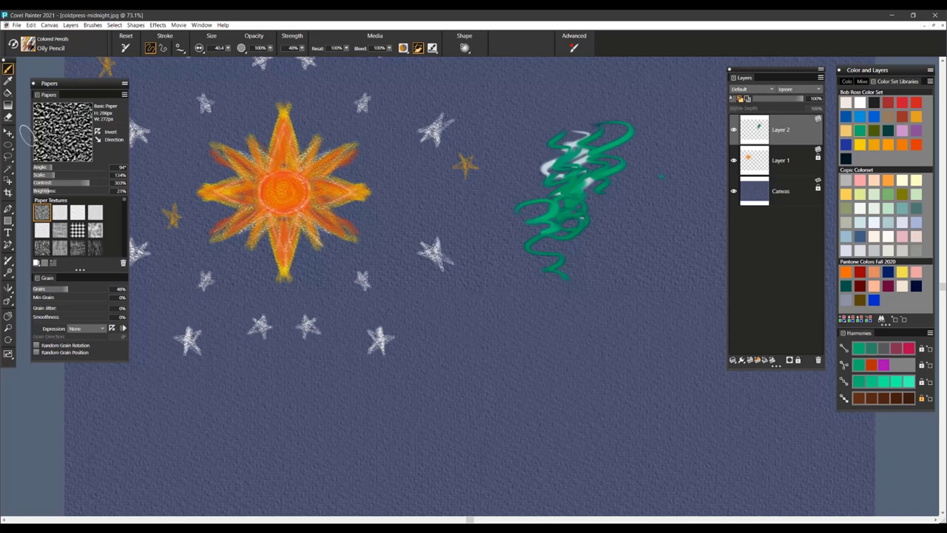
# Add light yellow-orange loops and long flowing scribbles over and below the green strokes, and clear them all from Layer 2.
pyautogui.click(845, 130)
pyautogui.moveTo(601, 144)
pyautogui.mouseDown()
pyautogui.moveTo(593, 205)
pyautogui.moveTo(559, 217)
pyautogui.moveTo(540, 175)
pyautogui.mouseUp()
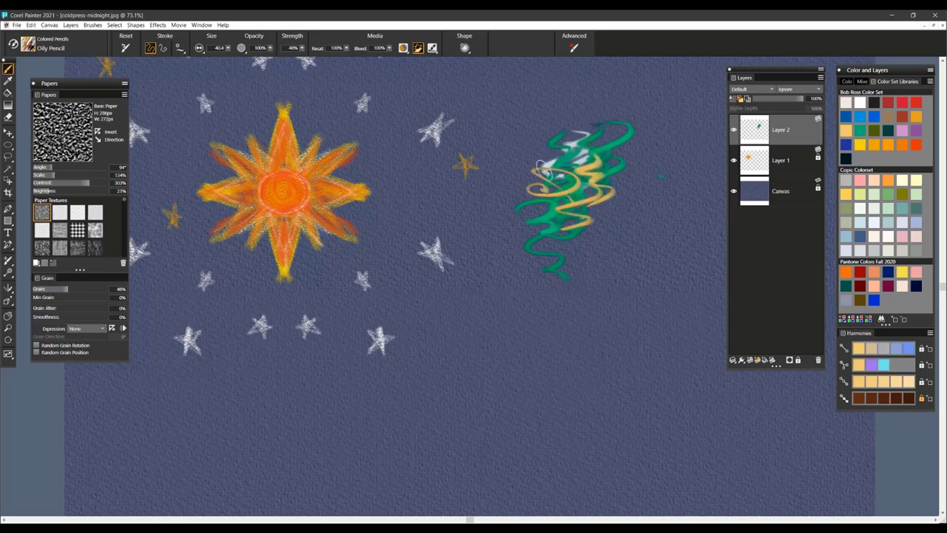
pyautogui.moveTo(514, 132)
pyautogui.mouseDown()
pyautogui.moveTo(612, 94)
pyautogui.moveTo(572, 142)
pyautogui.mouseUp()
pyautogui.moveTo(484, 289)
pyautogui.mouseDown()
pyautogui.moveTo(526, 265)
pyautogui.moveTo(566, 268)
pyautogui.moveTo(591, 248)
pyautogui.moveTo(543, 326)
pyautogui.moveTo(564, 329)
pyautogui.moveTo(588, 353)
pyautogui.moveTo(658, 369)
pyautogui.moveTo(690, 425)
pyautogui.moveTo(734, 463)
pyautogui.mouseUp()
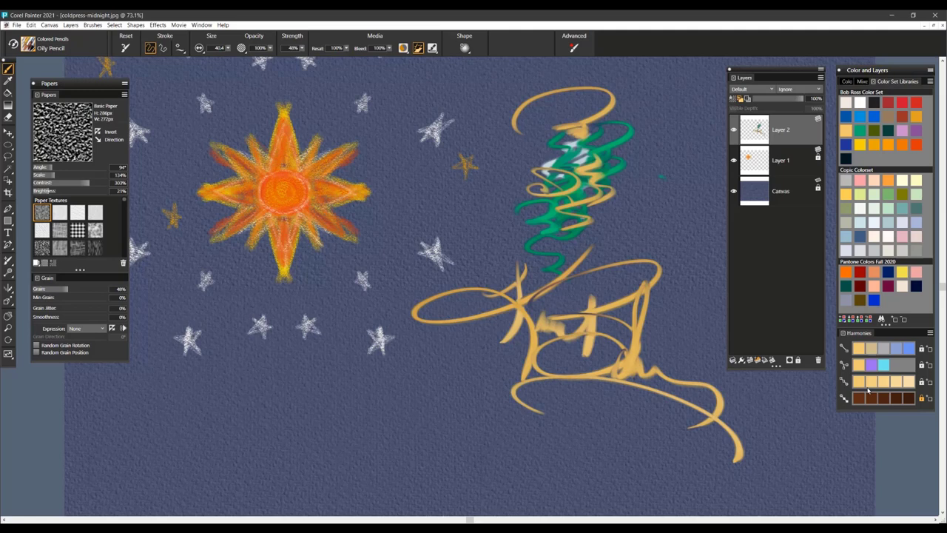
pyautogui.moveTo(450, 415)
pyautogui.mouseDown()
pyautogui.moveTo(535, 426)
pyautogui.moveTo(619, 410)
pyautogui.moveTo(740, 437)
pyautogui.mouseUp()
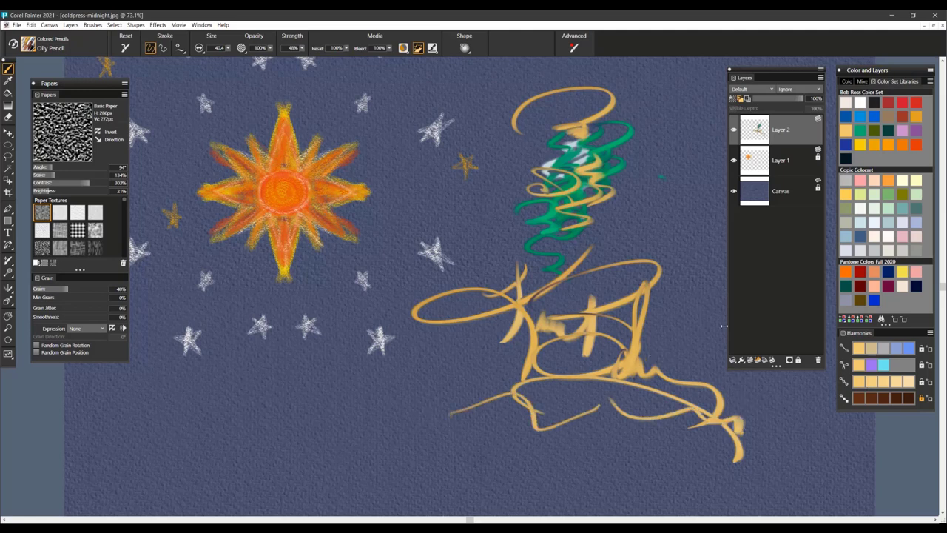
pyautogui.press('Delete')
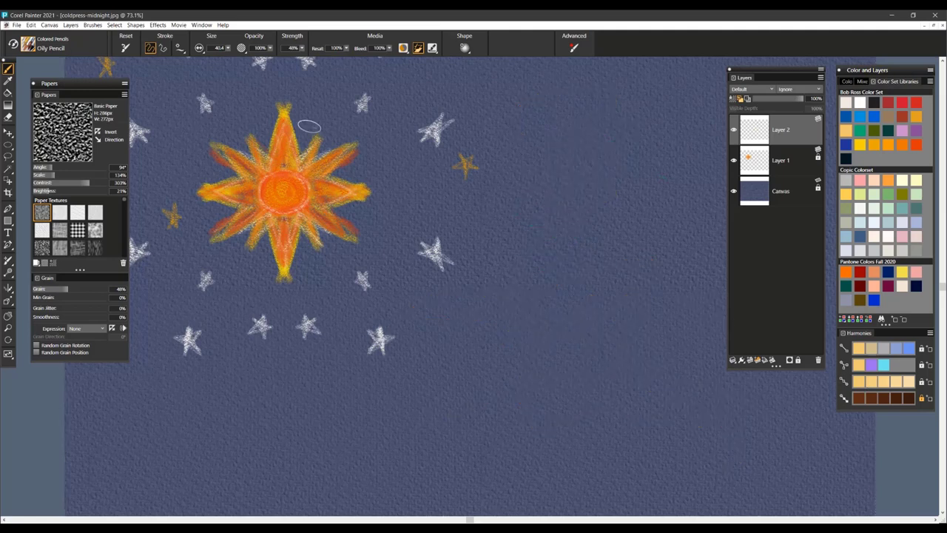
# Paint a soft light yellow-orange swatch with the Shading Pencil variant and blend green strokes into it.
pyautogui.click(28, 45)
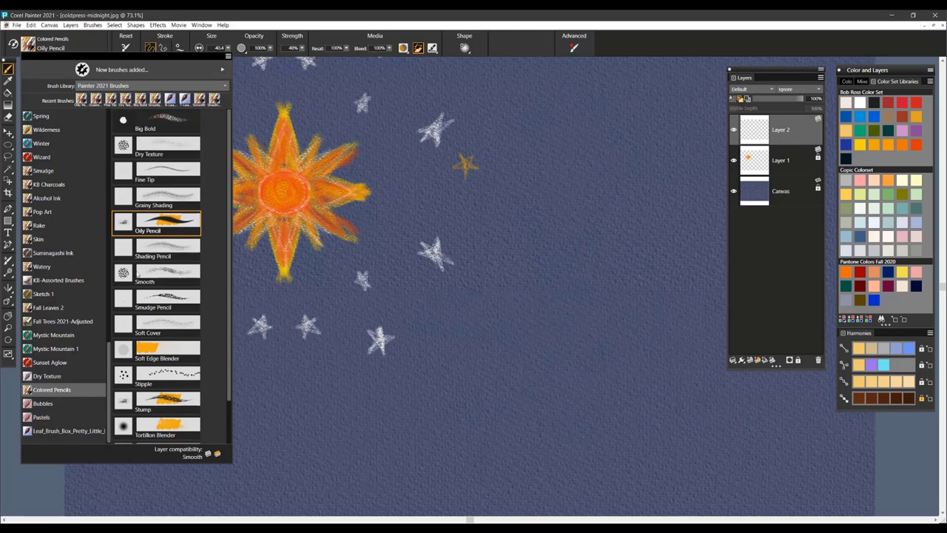
pyautogui.click(176, 249)
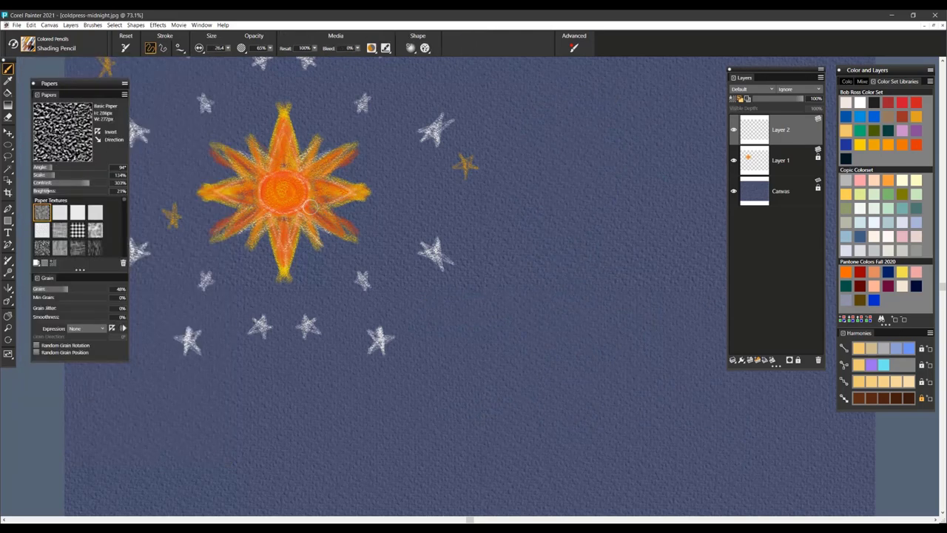
pyautogui.moveTo(600, 157)
pyautogui.mouseDown()
pyautogui.moveTo(536, 176)
pyautogui.moveTo(585, 148)
pyautogui.moveTo(570, 137)
pyautogui.moveTo(585, 127)
pyautogui.moveTo(563, 111)
pyautogui.moveTo(576, 100)
pyautogui.moveTo(549, 125)
pyautogui.moveTo(566, 137)
pyautogui.moveTo(555, 151)
pyautogui.moveTo(595, 155)
pyautogui.moveTo(577, 171)
pyautogui.mouseUp()
pyautogui.click(860, 130)
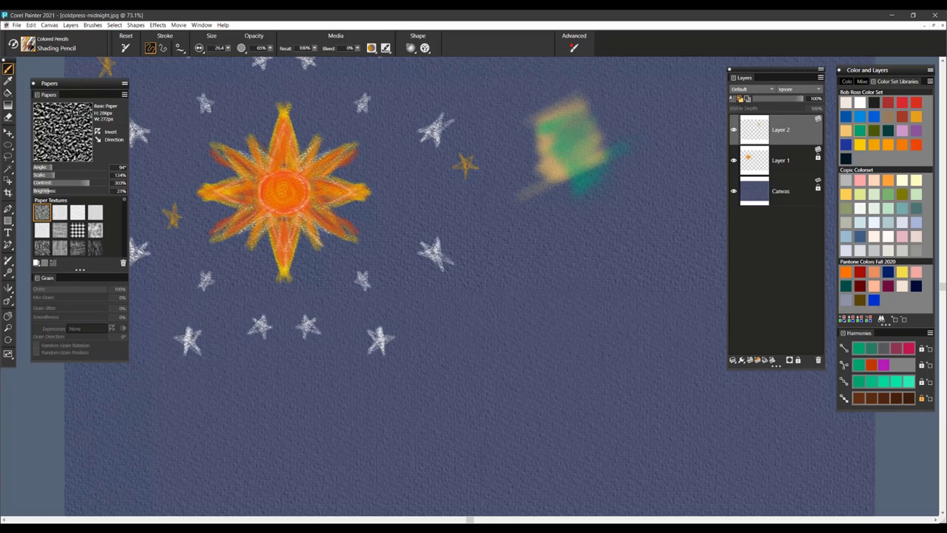
# Blend yellow and pink strokes into the Shading Pencil swatch, and clear it from Layer 2.
pyautogui.click(860, 144)
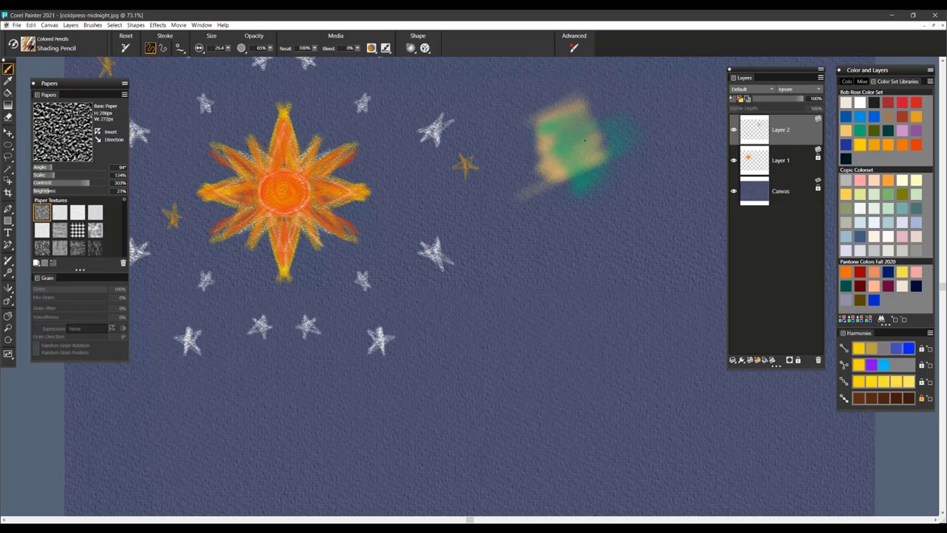
pyautogui.moveTo(580, 135); pyautogui.dragTo(555, 104)
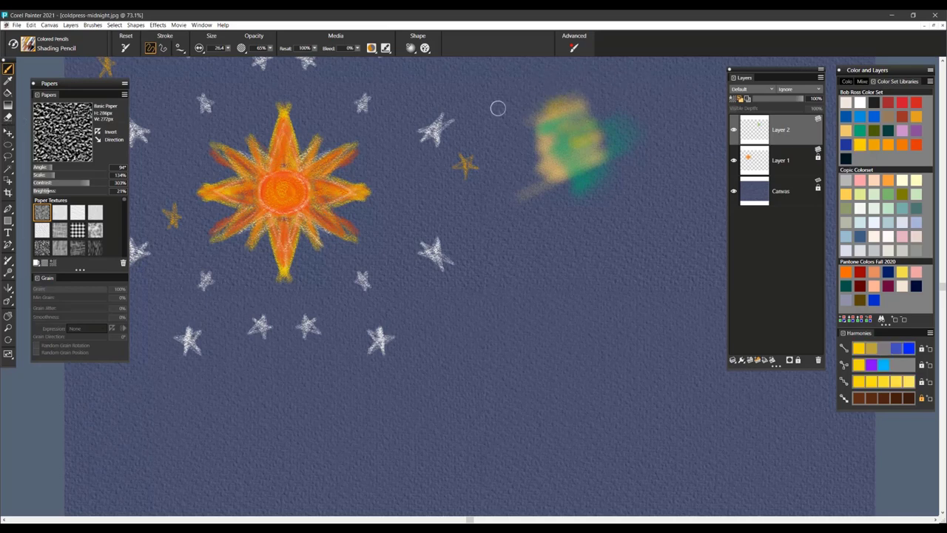
pyautogui.moveTo(548, 154)
pyautogui.mouseDown()
pyautogui.moveTo(567, 127)
pyautogui.moveTo(532, 152)
pyautogui.moveTo(544, 185)
pyautogui.mouseUp()
pyautogui.click(860, 180)
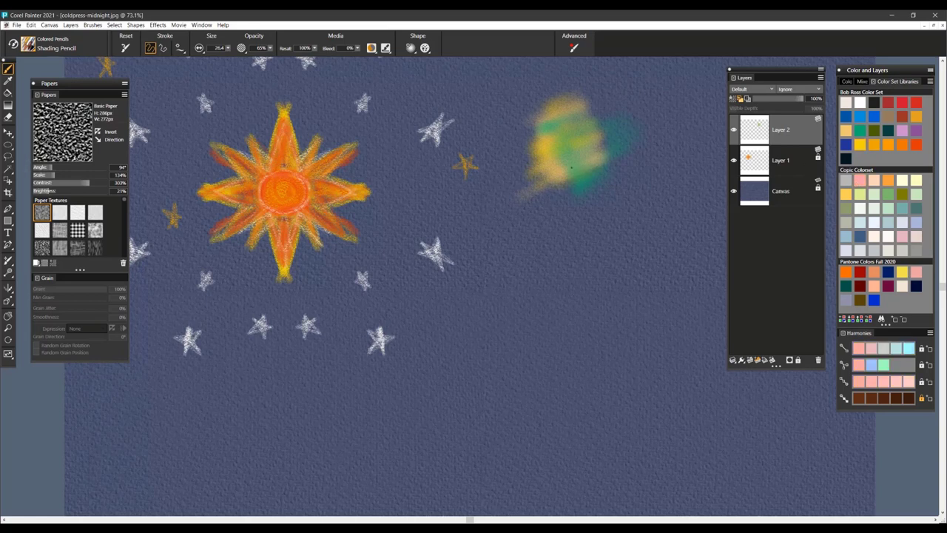
pyautogui.moveTo(603, 167)
pyautogui.mouseDown()
pyautogui.moveTo(573, 151)
pyautogui.moveTo(567, 119)
pyautogui.moveTo(562, 90)
pyautogui.moveTo(589, 84)
pyautogui.mouseUp()
pyautogui.hotkey('ctrl', 'a')
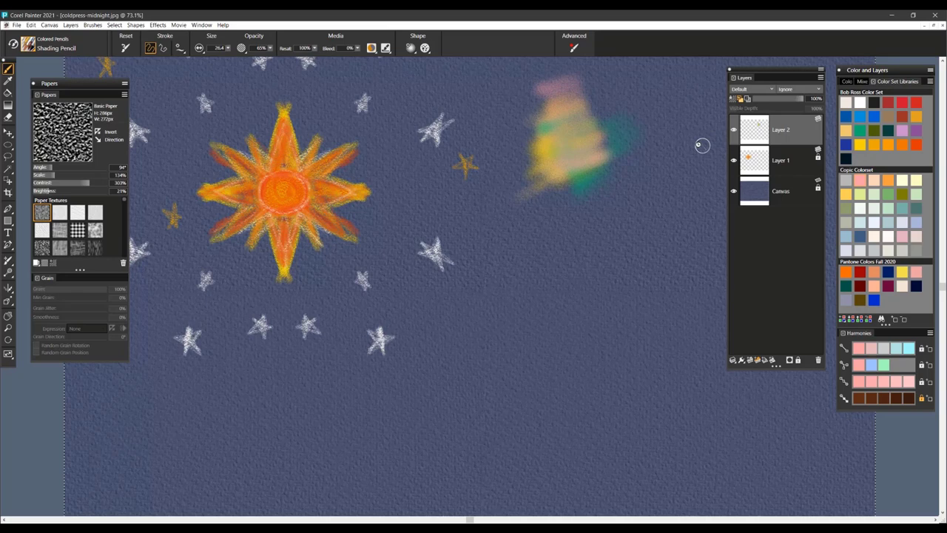
pyautogui.press('Delete')
# Scribble overlapping pink zigzags beside the sun with the Smooth colored pencil variant.
pyautogui.click(30, 47)
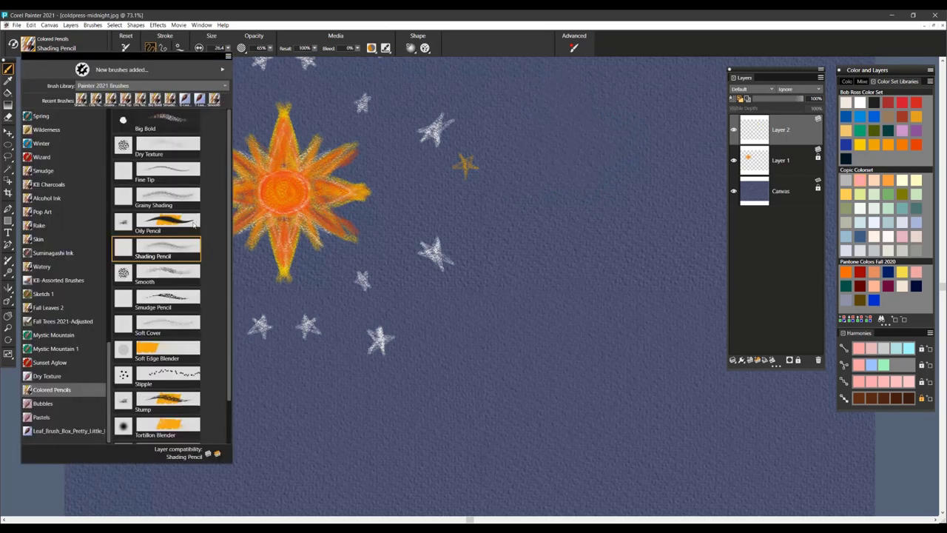
pyautogui.click(171, 272)
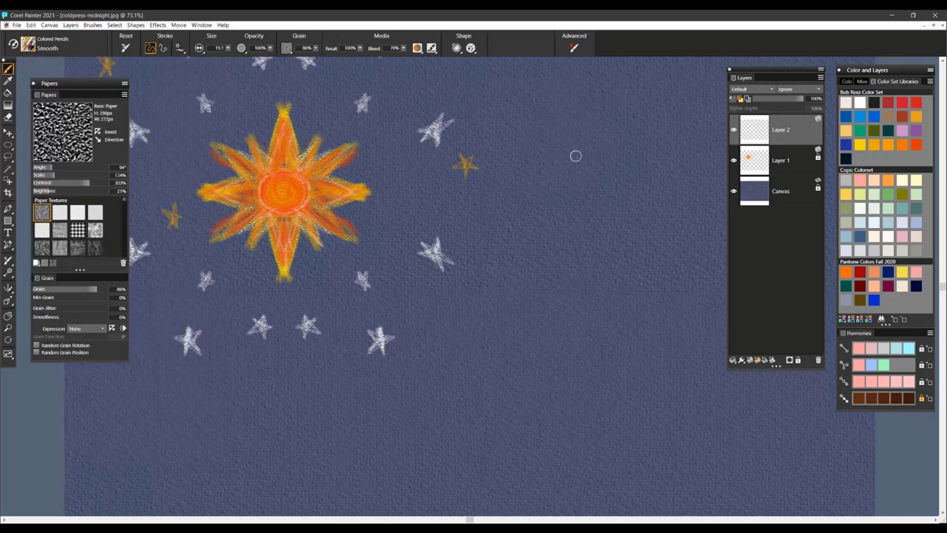
pyautogui.moveTo(539, 135)
pyautogui.mouseDown()
pyautogui.moveTo(566, 189)
pyautogui.moveTo(566, 238)
pyautogui.mouseUp()
pyautogui.moveTo(556, 154)
pyautogui.mouseDown()
pyautogui.moveTo(555, 227)
pyautogui.moveTo(567, 229)
pyautogui.mouseUp()
pyautogui.moveTo(567, 117)
pyautogui.mouseDown()
pyautogui.moveTo(551, 136)
pyautogui.moveTo(555, 167)
pyautogui.mouseUp()
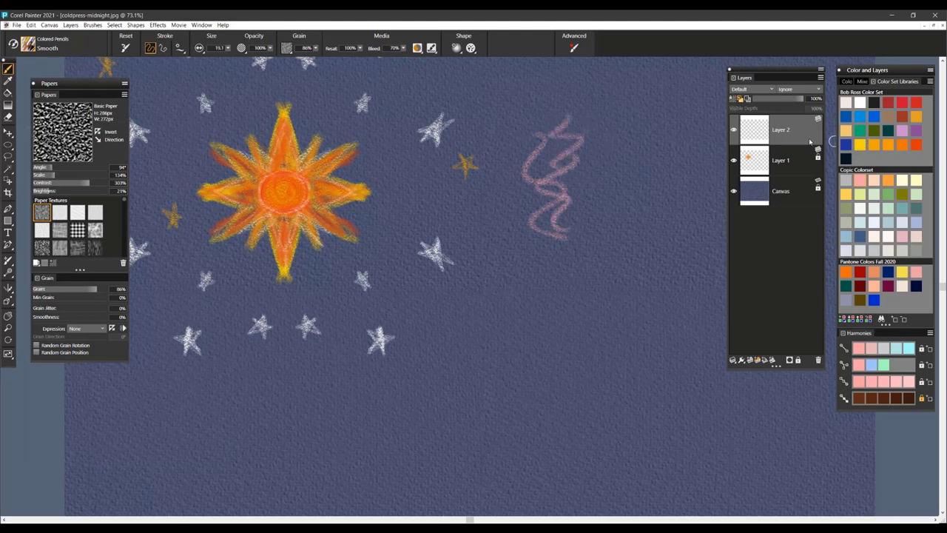
pyautogui.moveTo(559, 119); pyautogui.dragTo(603, 194)
# Add light yellow-orange zigzags and green loops to the pink Smooth pencil strokes, and clear them from Layer 2.
pyautogui.click(846, 131)
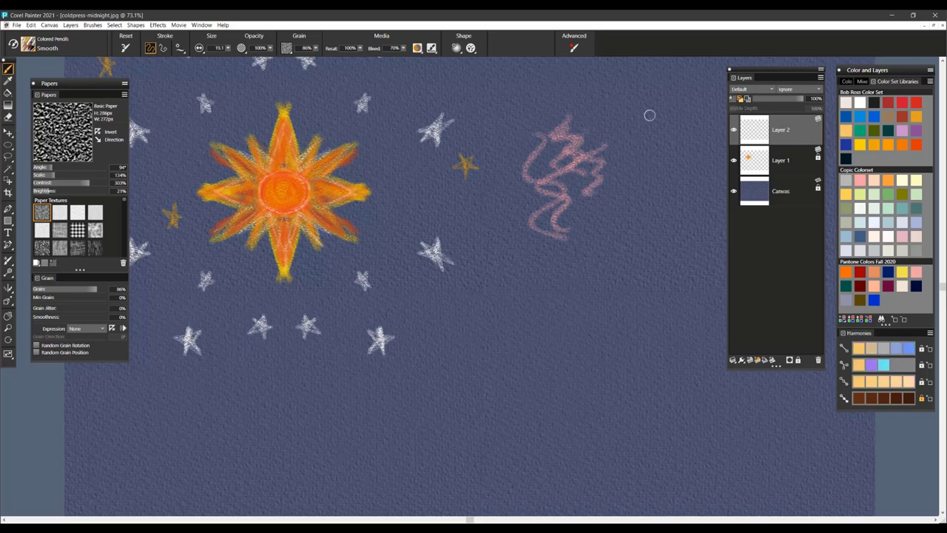
pyautogui.moveTo(592, 117); pyautogui.dragTo(614, 222)
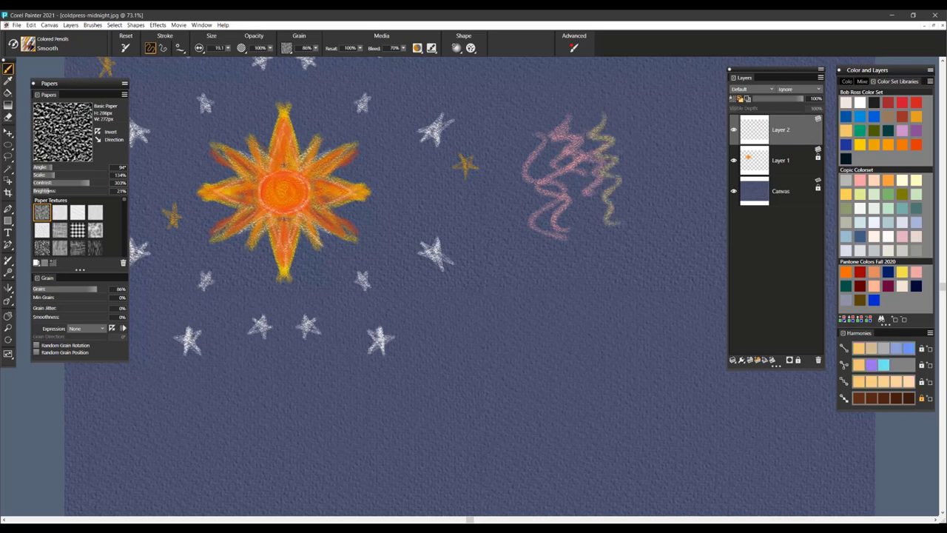
pyautogui.moveTo(630, 150)
pyautogui.mouseDown()
pyautogui.moveTo(615, 201)
pyautogui.moveTo(588, 238)
pyautogui.mouseUp()
pyautogui.click(861, 132)
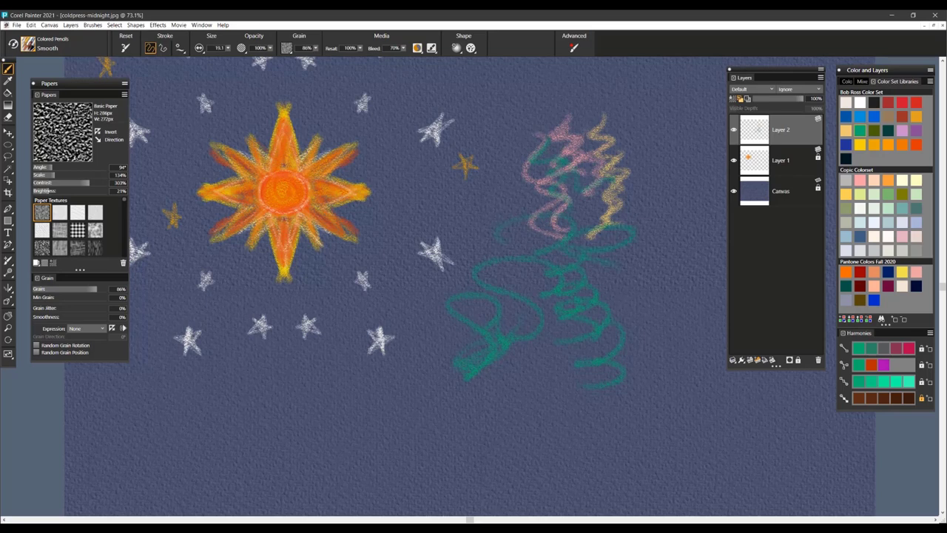
pyautogui.press('BackSpace')
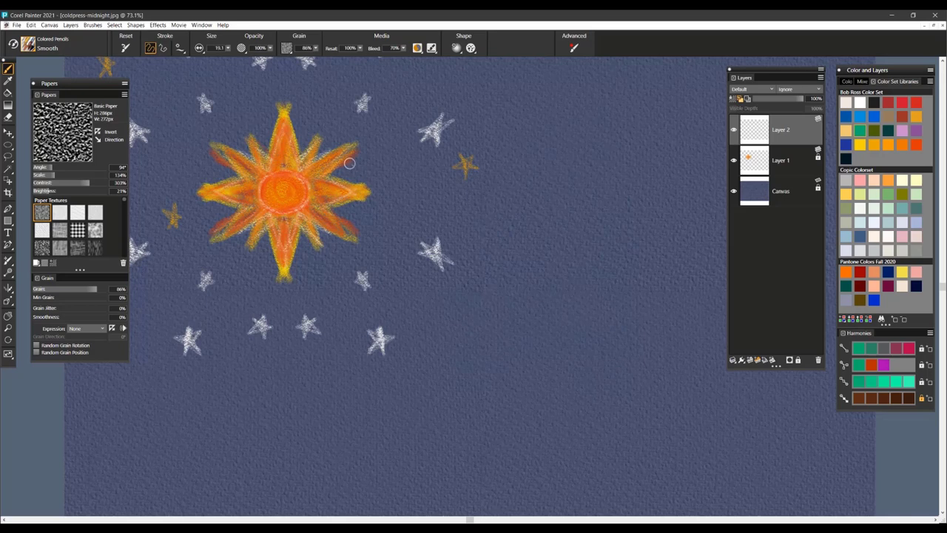
# Turn on Mirror Painting with vertical and horizontal planes, and paint a green eight-pointed star at their crossing.
pyautogui.hotkey('shift', 'm')
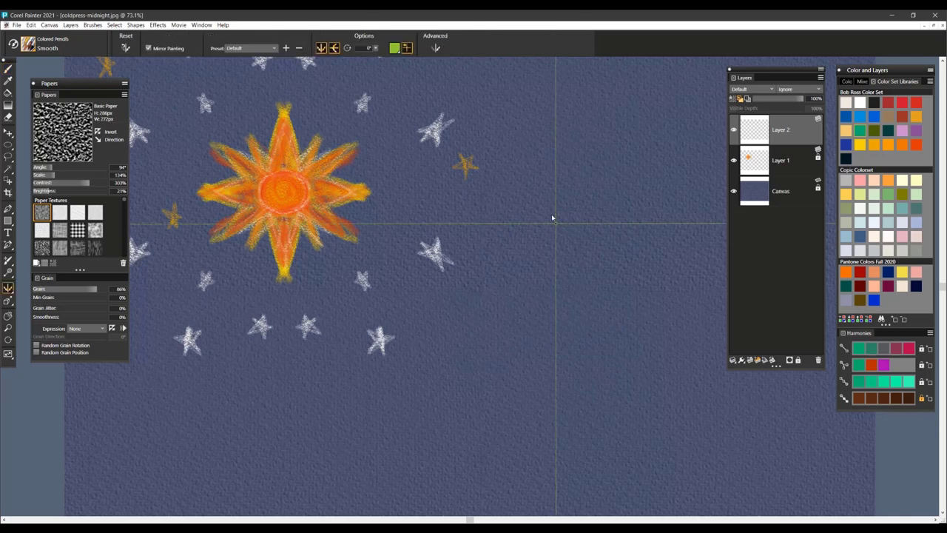
pyautogui.press('b')
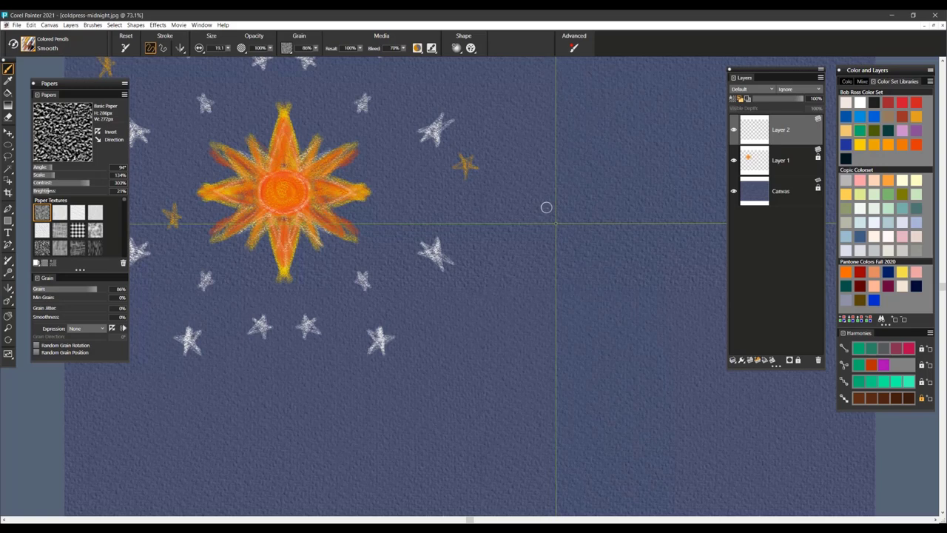
pyautogui.moveTo(546, 203)
pyautogui.mouseDown()
pyautogui.moveTo(557, 216)
pyautogui.moveTo(526, 224)
pyautogui.mouseUp()
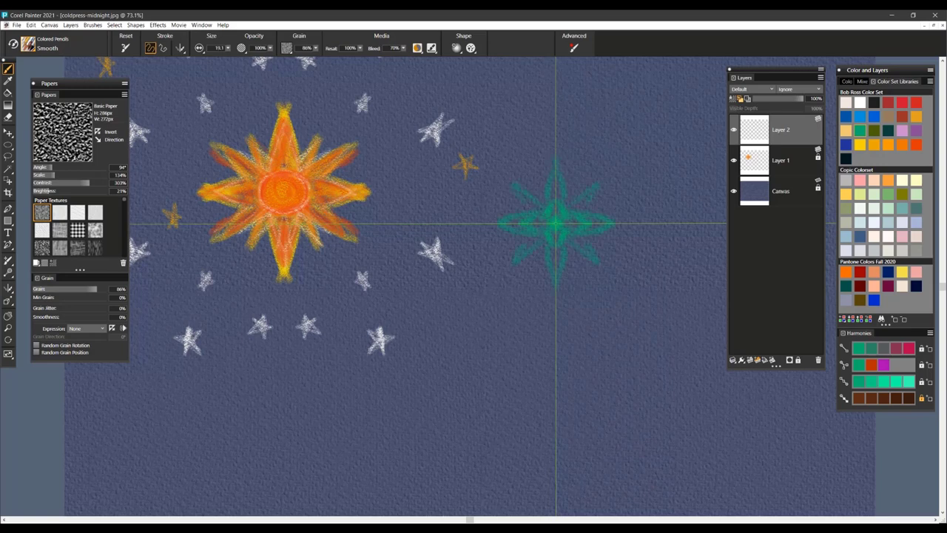
# Decorate the mirrored green star with a pink center, pink petal accents and outer curls, and clear the design from Layer 2.
pyautogui.click(860, 180)
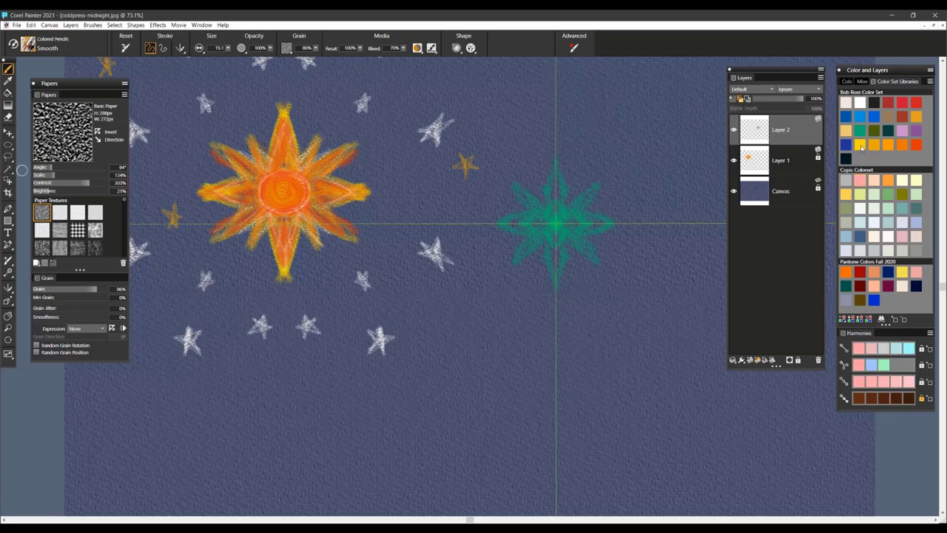
pyautogui.moveTo(586, 183); pyautogui.dragTo(557, 225)
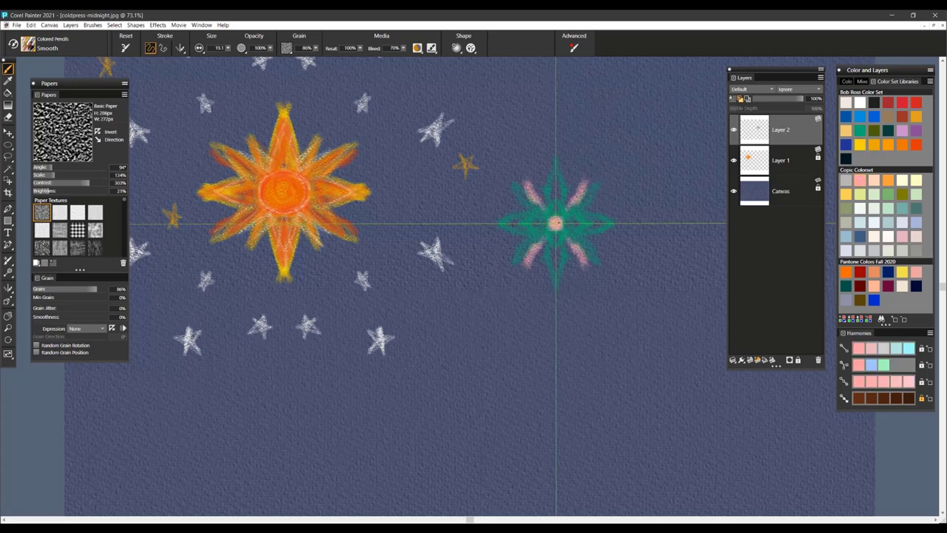
pyautogui.moveTo(493, 194)
pyautogui.mouseDown()
pyautogui.moveTo(527, 211)
pyautogui.moveTo(533, 145)
pyautogui.mouseUp()
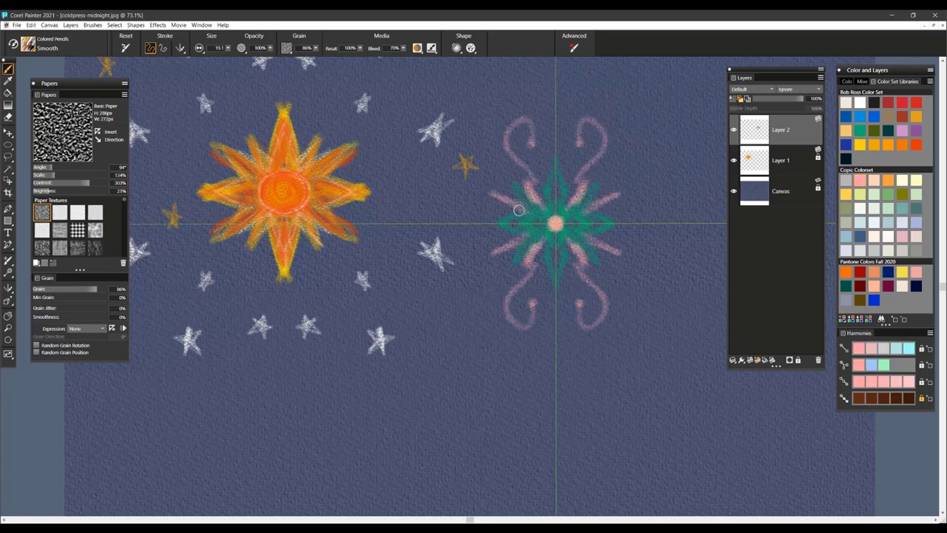
pyautogui.moveTo(520, 210)
pyautogui.mouseDown()
pyautogui.moveTo(462, 235)
pyautogui.moveTo(475, 228)
pyautogui.mouseUp()
pyautogui.hotkey('ctrl', 'a')
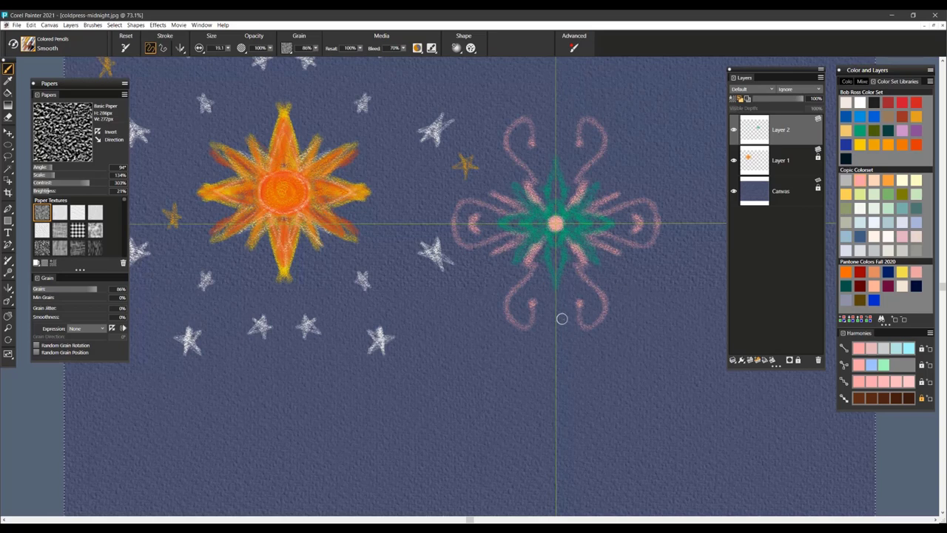
pyautogui.press('BackSpace')
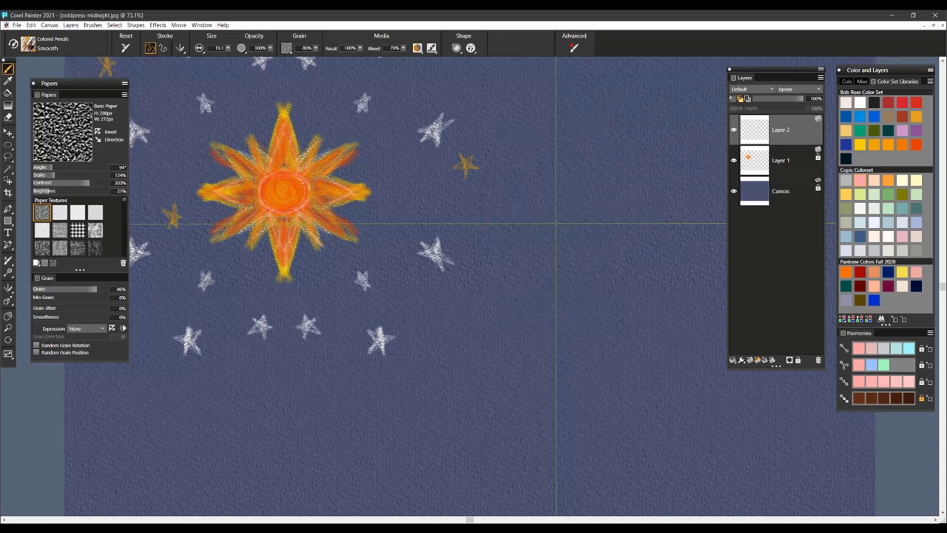
# Switch to the Smudge Pencil variant and turn off Mirror Painting.
pyautogui.click(7, 288)
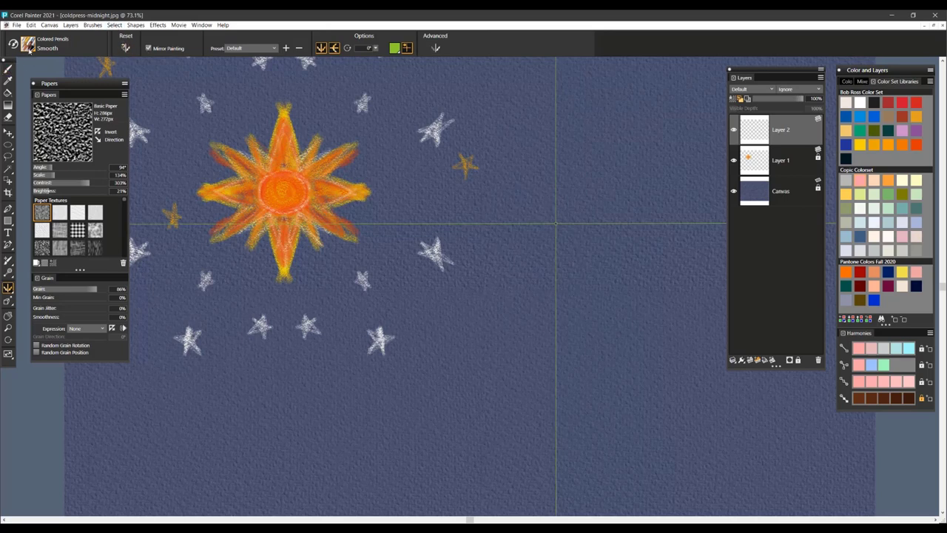
pyautogui.click(28, 46)
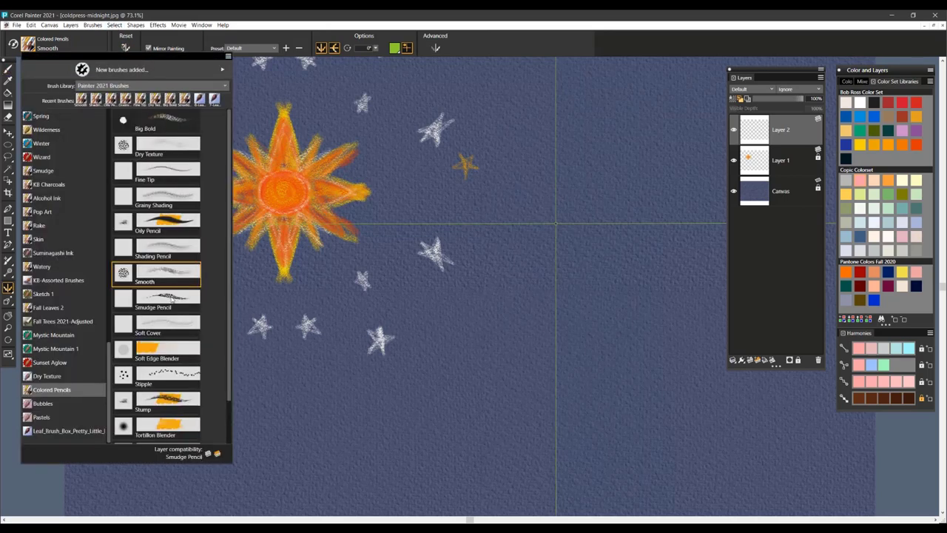
pyautogui.click(172, 300)
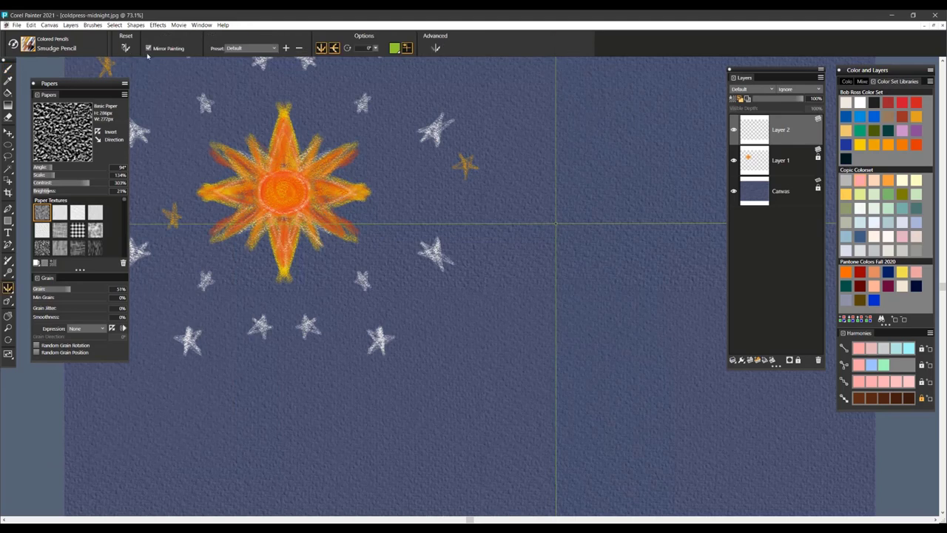
pyautogui.click(148, 48)
pyautogui.press('b')
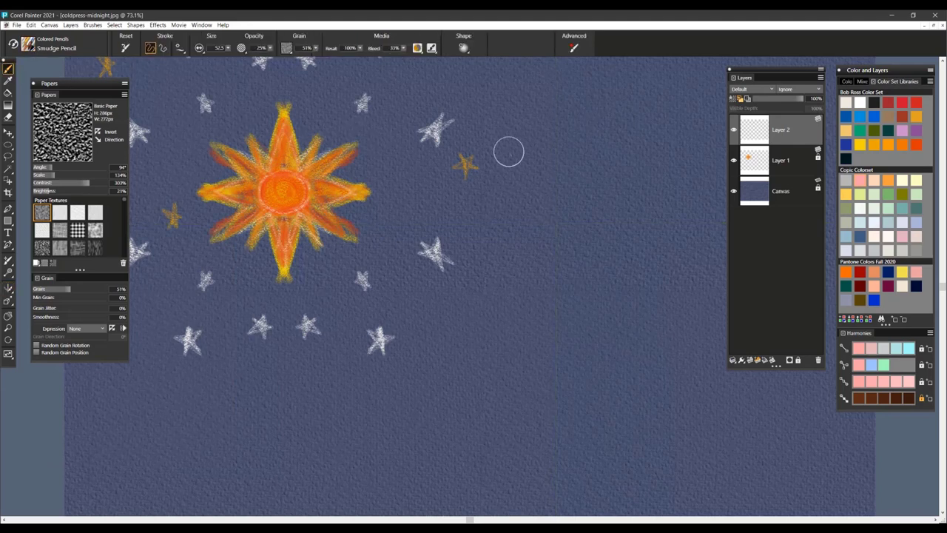
# Paint a pink zigzag patch with the Smudge Pencil between the sun and the canvas edge, with an orange stroke just above it.
pyautogui.moveTo(546, 204)
pyautogui.mouseDown()
pyautogui.moveTo(592, 185)
pyautogui.moveTo(521, 225)
pyautogui.mouseUp()
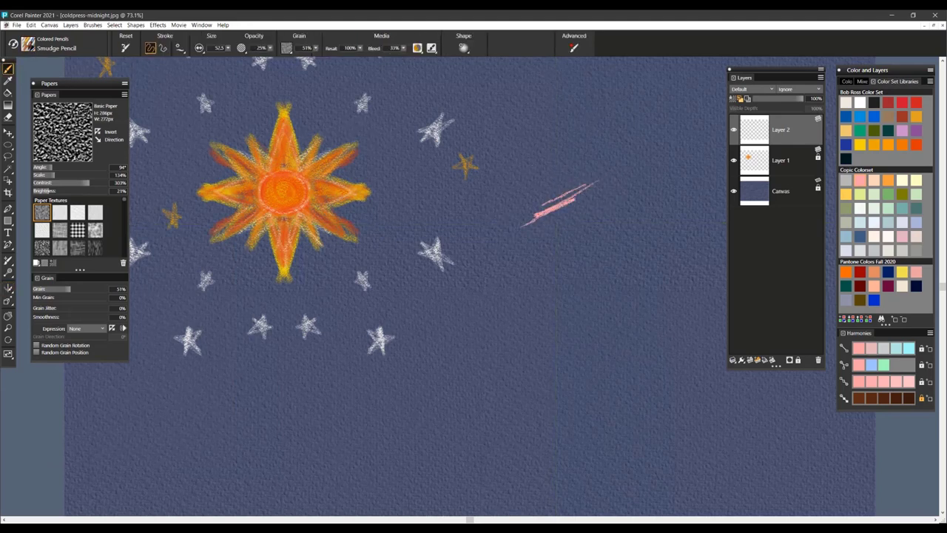
pyautogui.moveTo(590, 182)
pyautogui.mouseDown()
pyautogui.moveTo(522, 219)
pyautogui.moveTo(537, 227)
pyautogui.mouseUp()
pyautogui.moveTo(596, 187); pyautogui.dragTo(533, 240)
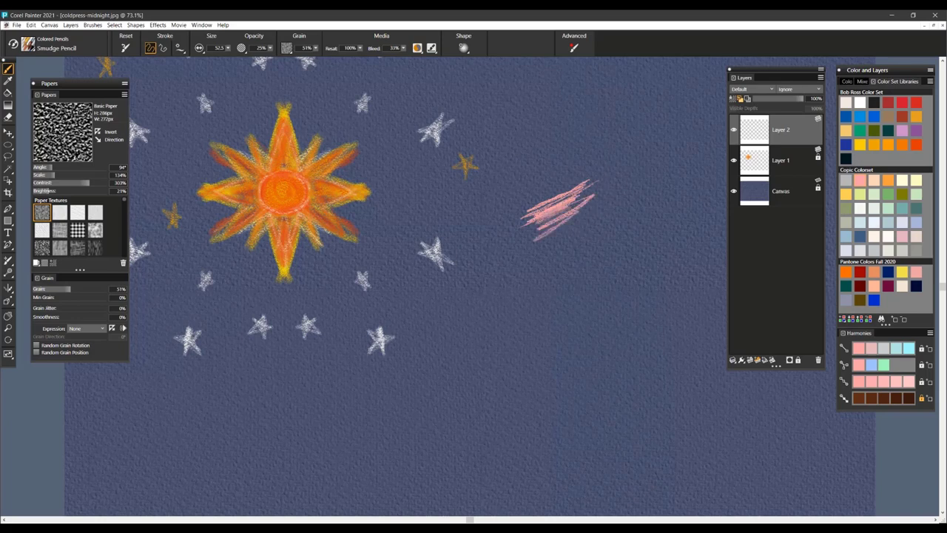
pyautogui.click(846, 273)
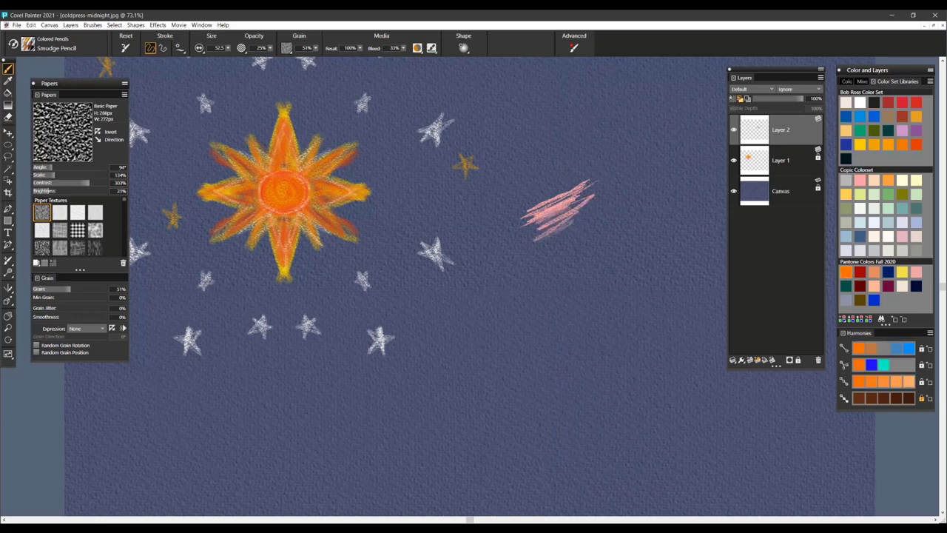
pyautogui.moveTo(560, 182); pyautogui.dragTo(515, 207)
# Add light yellow zigzag strokes above the orange and pink Smudge Pencil marks.
pyautogui.click(846, 194)
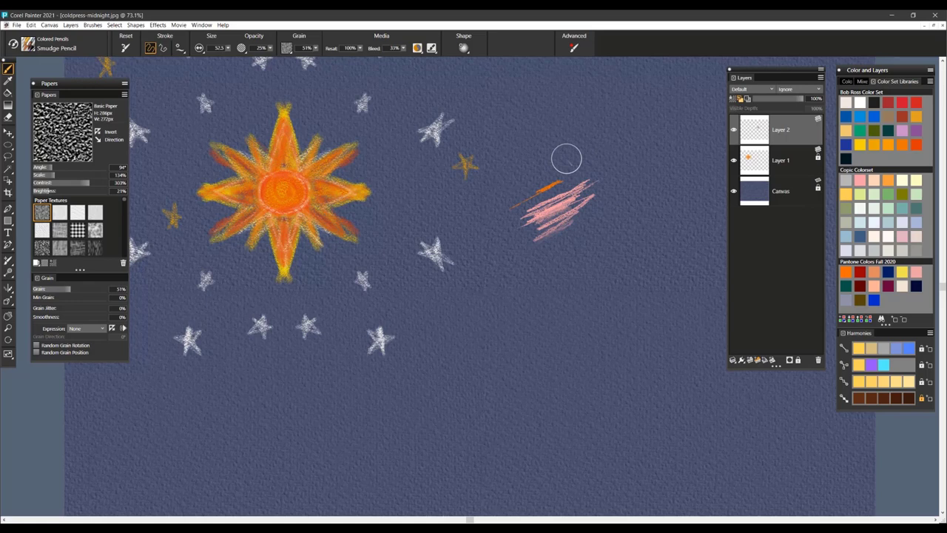
pyautogui.moveTo(576, 149)
pyautogui.mouseDown()
pyautogui.moveTo(527, 158)
pyautogui.moveTo(532, 168)
pyautogui.moveTo(512, 185)
pyautogui.mouseUp()
pyautogui.moveTo(573, 168); pyautogui.dragTo(544, 178)
pyautogui.moveTo(599, 158)
pyautogui.mouseDown()
pyautogui.moveTo(555, 174)
pyautogui.moveTo(569, 167)
pyautogui.moveTo(570, 134)
pyautogui.moveTo(552, 148)
pyautogui.mouseUp()
# Layer blue strokes around the light yellow marks, extend them into feathery lines beside the patch, and cover the orange stroke.
pyautogui.click(860, 116)
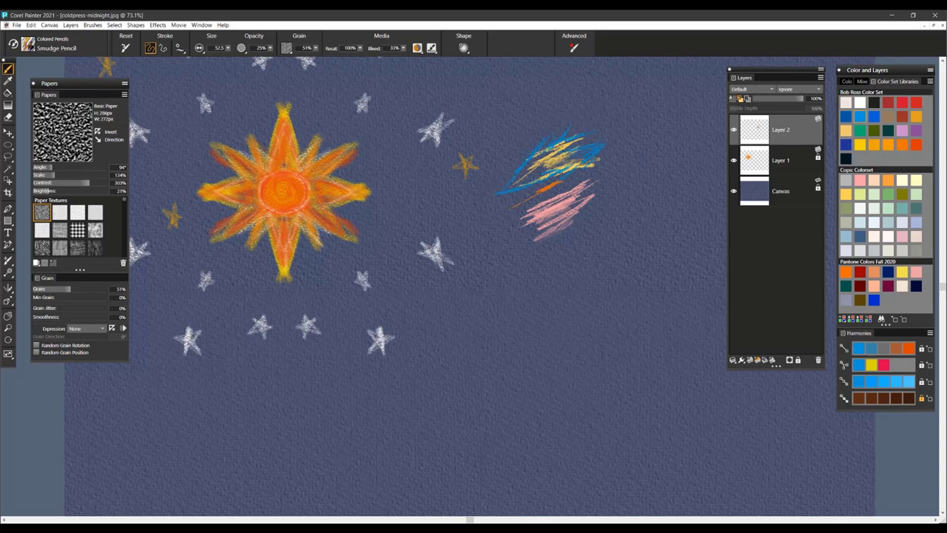
pyautogui.moveTo(606, 165)
pyautogui.mouseDown()
pyautogui.moveTo(661, 152)
pyautogui.moveTo(631, 197)
pyautogui.mouseUp()
pyautogui.moveTo(664, 157); pyautogui.dragTo(692, 152)
pyautogui.moveTo(546, 202); pyautogui.dragTo(501, 221)
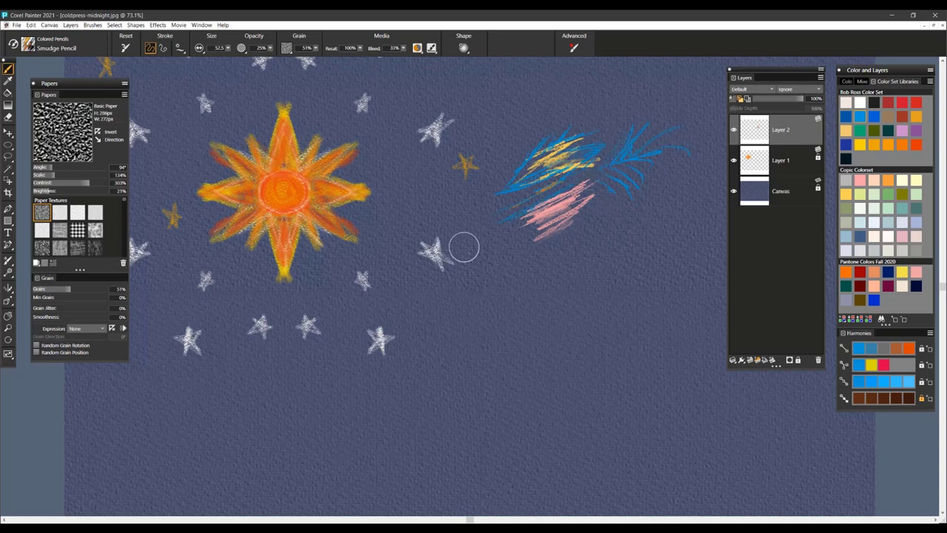
# Paint a small red-orange patch below the pink strokes and blend yellow over it with the Smudge Pencil.
pyautogui.click(916, 147)
pyautogui.moveTo(603, 227); pyautogui.dragTo(572, 240)
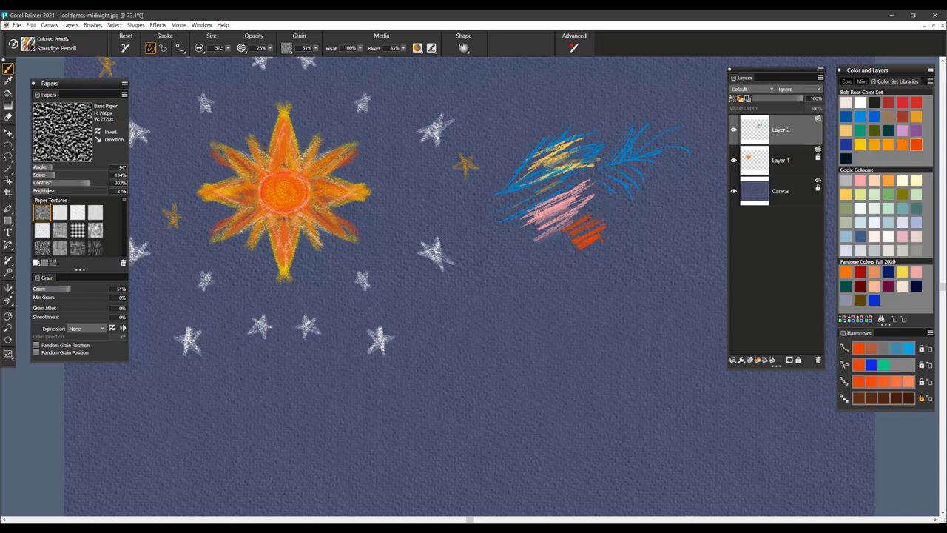
pyautogui.click(860, 145)
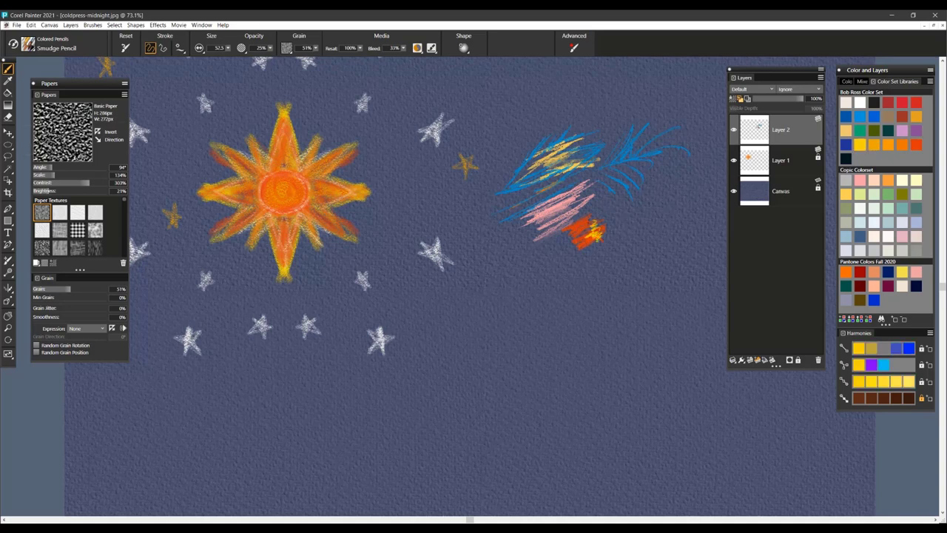
pyautogui.moveTo(586, 226); pyautogui.dragTo(598, 217)
pyautogui.moveTo(579, 235)
pyautogui.mouseDown()
pyautogui.moveTo(602, 226)
pyautogui.moveTo(591, 237)
pyautogui.moveTo(596, 224)
pyautogui.moveTo(578, 223)
pyautogui.moveTo(598, 216)
pyautogui.mouseUp()
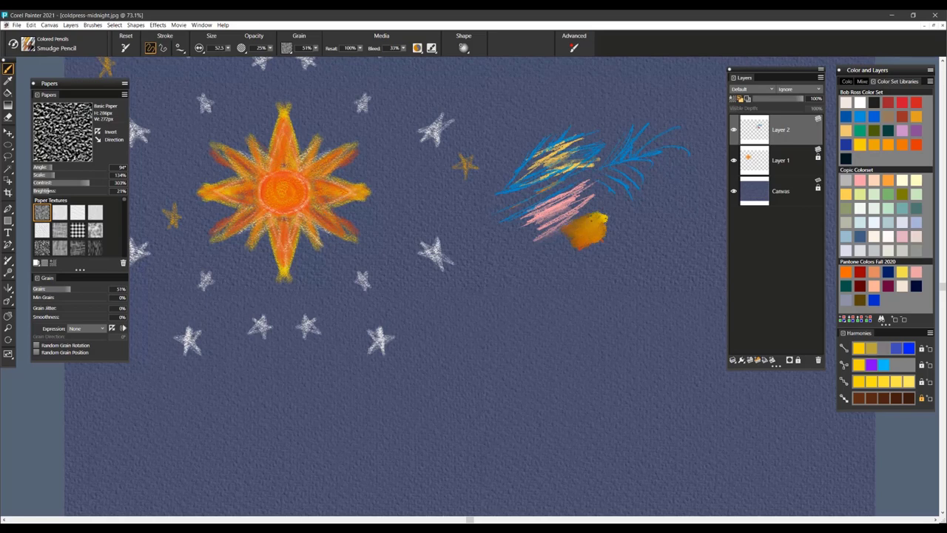
pyautogui.moveTo(588, 236); pyautogui.dragTo(599, 242)
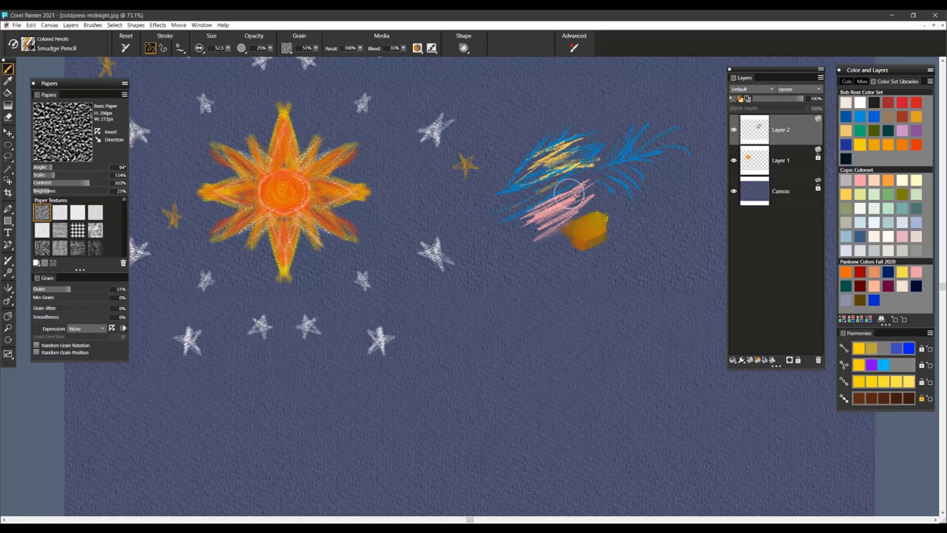
# Smudge yellow through the pink and blue strokes, blend the whole colored patch together, and clear it from Layer 2.
pyautogui.moveTo(574, 194); pyautogui.dragTo(549, 189)
pyautogui.moveTo(608, 175)
pyautogui.mouseDown()
pyautogui.moveTo(588, 182)
pyautogui.moveTo(661, 151)
pyautogui.mouseUp()
pyautogui.moveTo(581, 170)
pyautogui.mouseDown()
pyautogui.moveTo(523, 179)
pyautogui.moveTo(565, 151)
pyautogui.moveTo(553, 184)
pyautogui.moveTo(585, 190)
pyautogui.mouseUp()
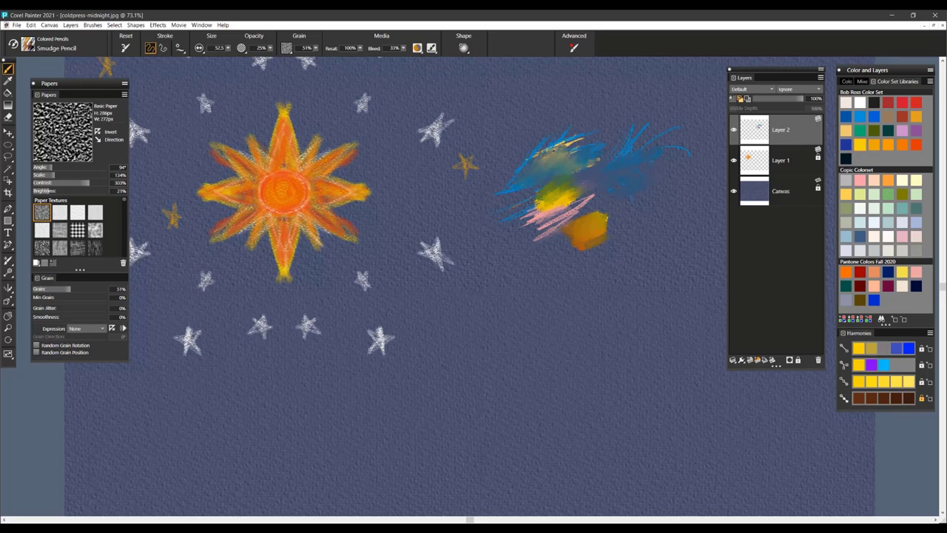
pyautogui.moveTo(583, 141); pyautogui.dragTo(547, 146)
pyautogui.moveTo(578, 191)
pyautogui.mouseDown()
pyautogui.moveTo(546, 200)
pyautogui.moveTo(543, 224)
pyautogui.moveTo(546, 194)
pyautogui.moveTo(530, 215)
pyautogui.mouseUp()
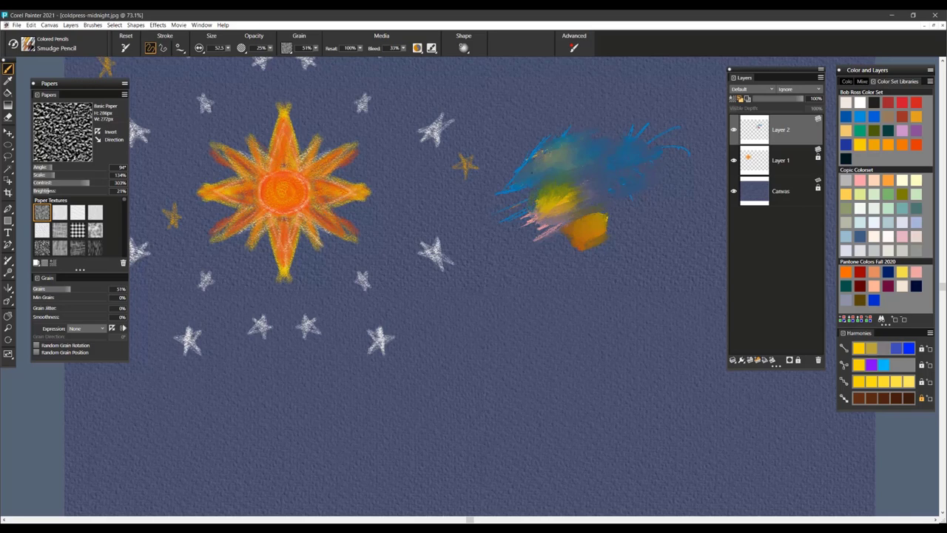
pyautogui.moveTo(570, 173)
pyautogui.mouseDown()
pyautogui.moveTo(589, 158)
pyautogui.moveTo(601, 173)
pyautogui.moveTo(611, 157)
pyautogui.moveTo(615, 176)
pyautogui.moveTo(620, 169)
pyautogui.moveTo(608, 178)
pyautogui.moveTo(631, 158)
pyautogui.moveTo(587, 176)
pyautogui.moveTo(567, 157)
pyautogui.mouseUp()
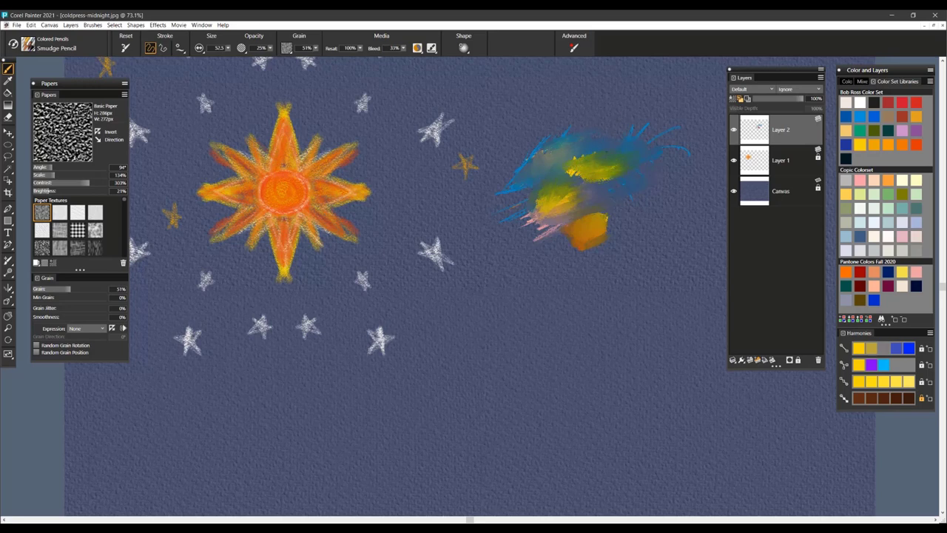
pyautogui.moveTo(530, 207)
pyautogui.mouseDown()
pyautogui.moveTo(548, 234)
pyautogui.moveTo(603, 233)
pyautogui.moveTo(583, 219)
pyautogui.moveTo(595, 180)
pyautogui.moveTo(579, 174)
pyautogui.mouseUp()
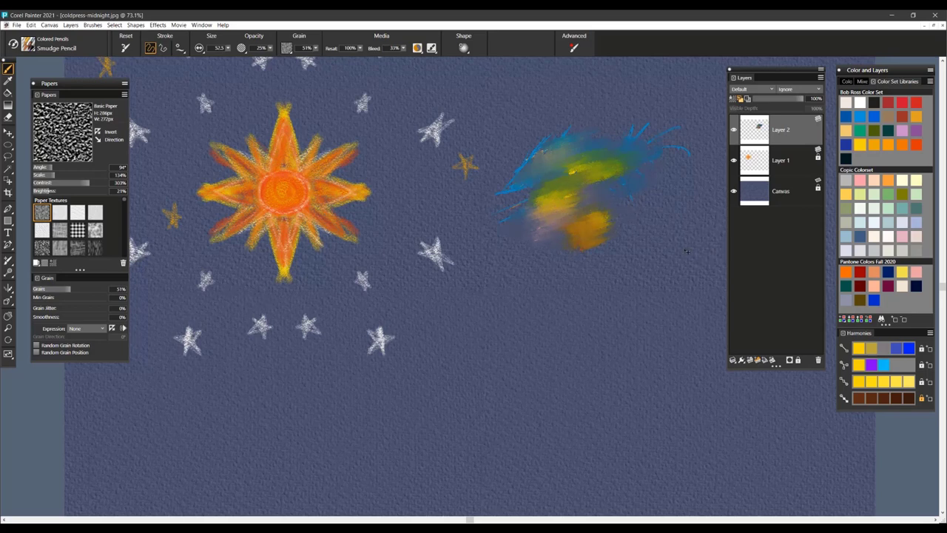
pyautogui.press('BackSpace')
pyautogui.hotkey('ctrl', 'd')
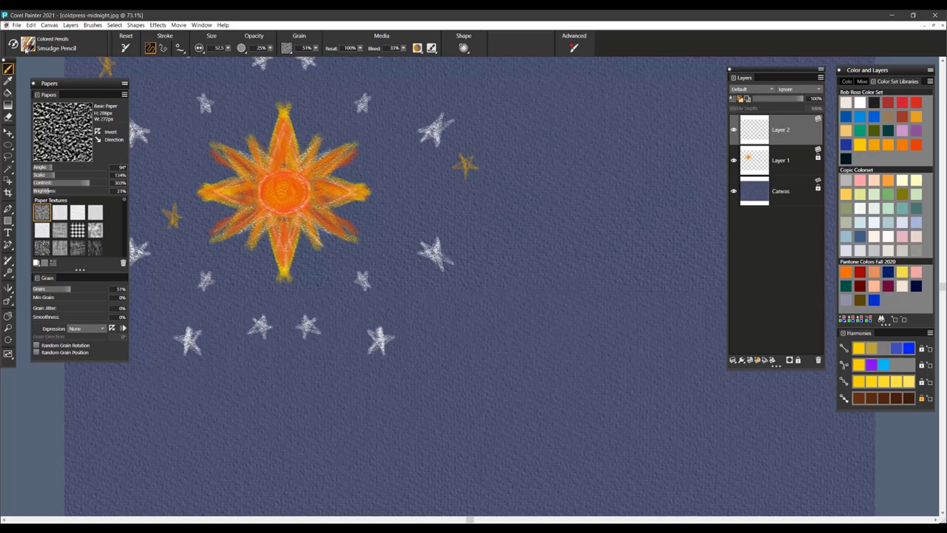
# Switch to the Soft Cover variant and paint a patch of slanted yellow strokes in the empty area beside the sun.
pyautogui.click(26, 47)
pyautogui.click(171, 324)
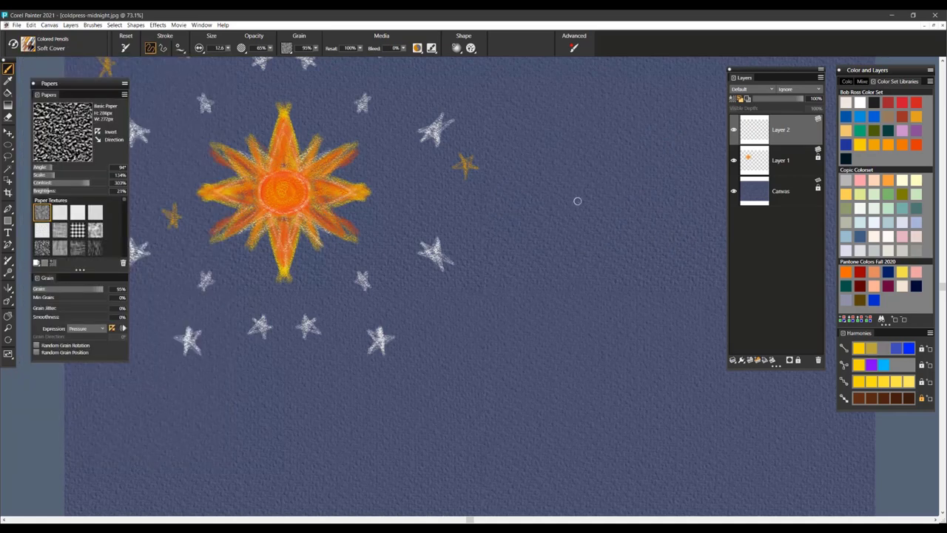
pyautogui.moveTo(596, 192)
pyautogui.mouseDown()
pyautogui.moveTo(518, 237)
pyautogui.moveTo(596, 213)
pyautogui.moveTo(553, 242)
pyautogui.mouseUp()
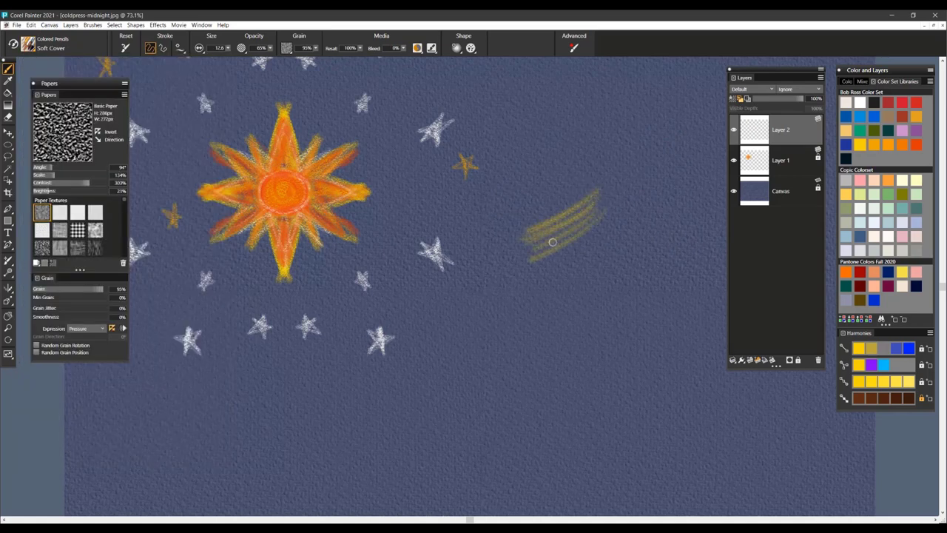
pyautogui.moveTo(605, 216); pyautogui.dragTo(529, 259)
pyautogui.moveTo(587, 175); pyautogui.dragTo(512, 216)
# Layer near-white slanted strokes over the yellow Soft Cover patch and along its lower edge.
pyautogui.click(846, 236)
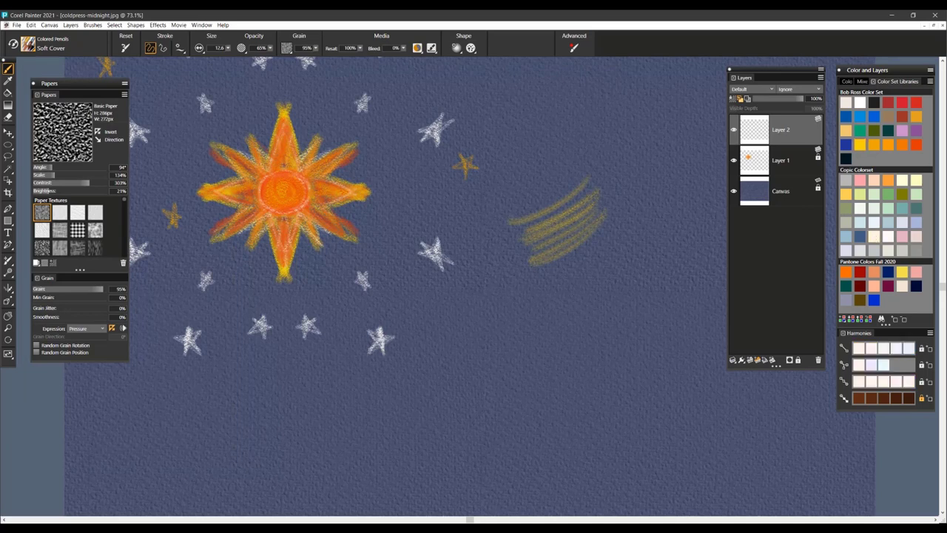
pyautogui.moveTo(581, 214); pyautogui.dragTo(522, 246)
pyautogui.moveTo(577, 199); pyautogui.dragTo(510, 230)
pyautogui.moveTo(570, 187)
pyautogui.mouseDown()
pyautogui.moveTo(511, 220)
pyautogui.moveTo(514, 240)
pyautogui.mouseUp()
pyautogui.moveTo(573, 208); pyautogui.dragTo(523, 247)
pyautogui.moveTo(589, 217); pyautogui.dragTo(540, 258)
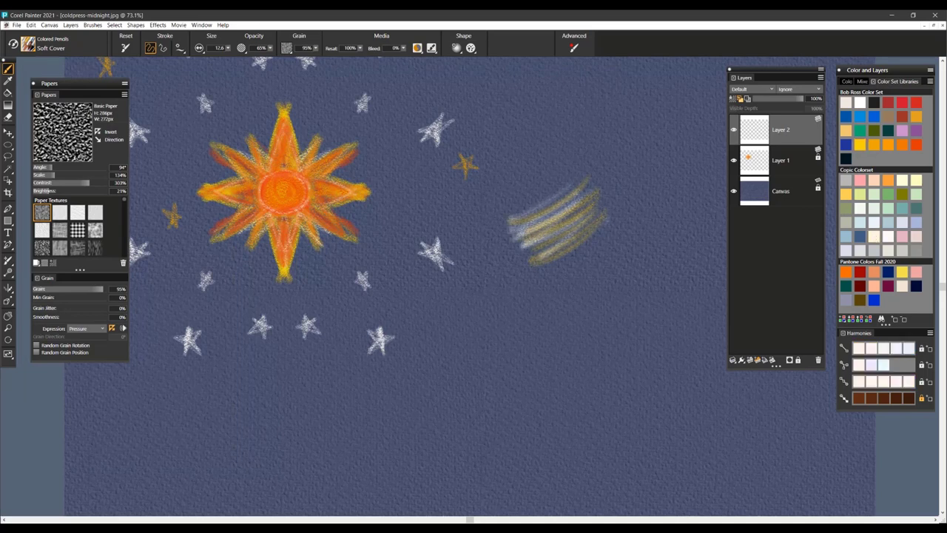
pyautogui.moveTo(615, 225); pyautogui.dragTo(560, 264)
pyautogui.moveTo(607, 236); pyautogui.dragTo(558, 273)
pyautogui.moveTo(576, 232); pyautogui.dragTo(537, 253)
pyautogui.moveTo(584, 223); pyautogui.dragTo(518, 250)
# Add orange zigzags over, above and below the Soft Cover patch, with deep red strokes through its middle.
pyautogui.click(846, 271)
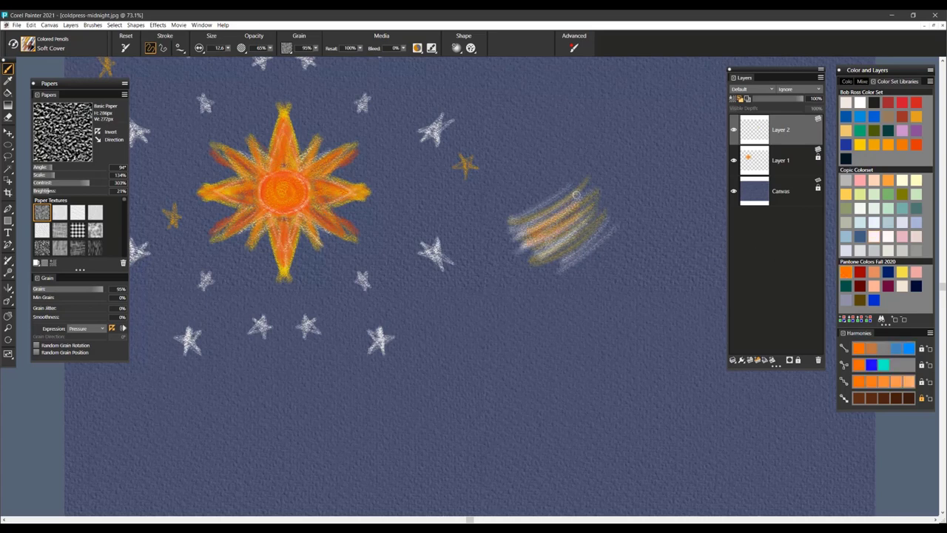
pyautogui.moveTo(575, 180); pyautogui.dragTo(518, 211)
pyautogui.moveTo(601, 244)
pyautogui.mouseDown()
pyautogui.moveTo(563, 280)
pyautogui.moveTo(608, 285)
pyautogui.moveTo(566, 315)
pyautogui.moveTo(555, 337)
pyautogui.moveTo(516, 300)
pyautogui.moveTo(481, 325)
pyautogui.moveTo(477, 359)
pyautogui.moveTo(448, 382)
pyautogui.mouseUp()
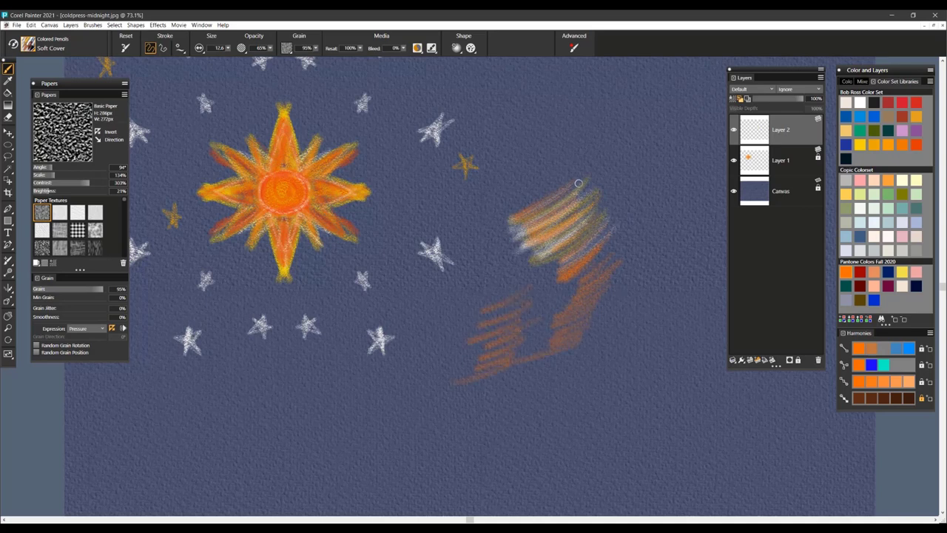
pyautogui.moveTo(581, 137)
pyautogui.mouseDown()
pyautogui.moveTo(532, 183)
pyautogui.moveTo(504, 196)
pyautogui.moveTo(555, 189)
pyautogui.moveTo(553, 219)
pyautogui.moveTo(582, 238)
pyautogui.moveTo(588, 257)
pyautogui.mouseUp()
pyautogui.click(860, 274)
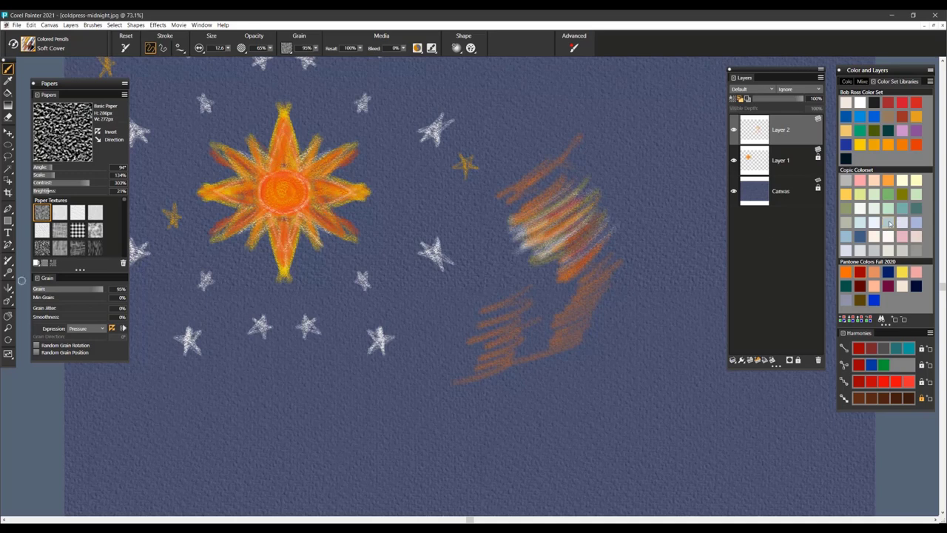
pyautogui.moveTo(598, 223)
pyautogui.mouseDown()
pyautogui.moveTo(564, 243)
pyautogui.moveTo(554, 236)
pyautogui.mouseUp()
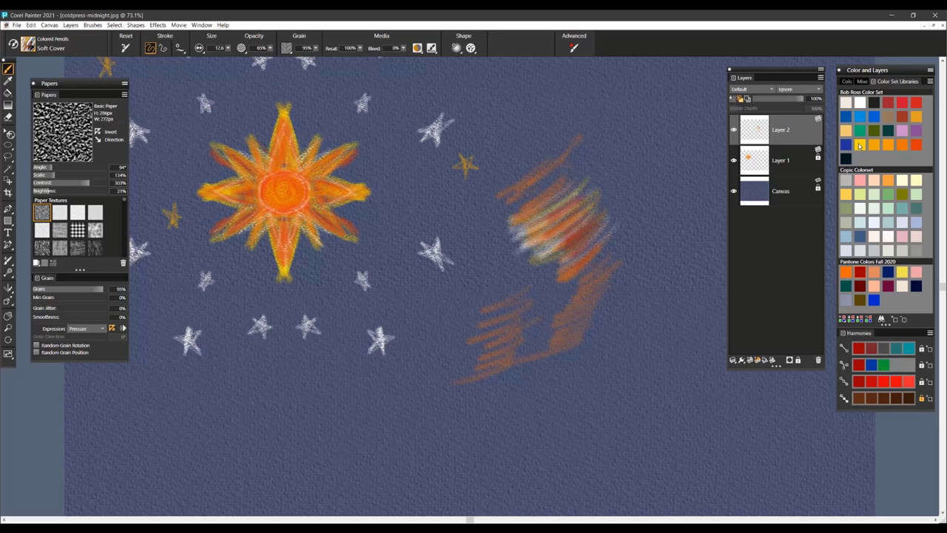
# Layer bright yellow zigzags over the patch and the lower orange strokes, and clear all the marks from Layer 2.
pyautogui.click(860, 145)
pyautogui.moveTo(548, 204)
pyautogui.mouseDown()
pyautogui.moveTo(592, 244)
pyautogui.moveTo(574, 270)
pyautogui.moveTo(576, 321)
pyautogui.moveTo(551, 351)
pyautogui.mouseUp()
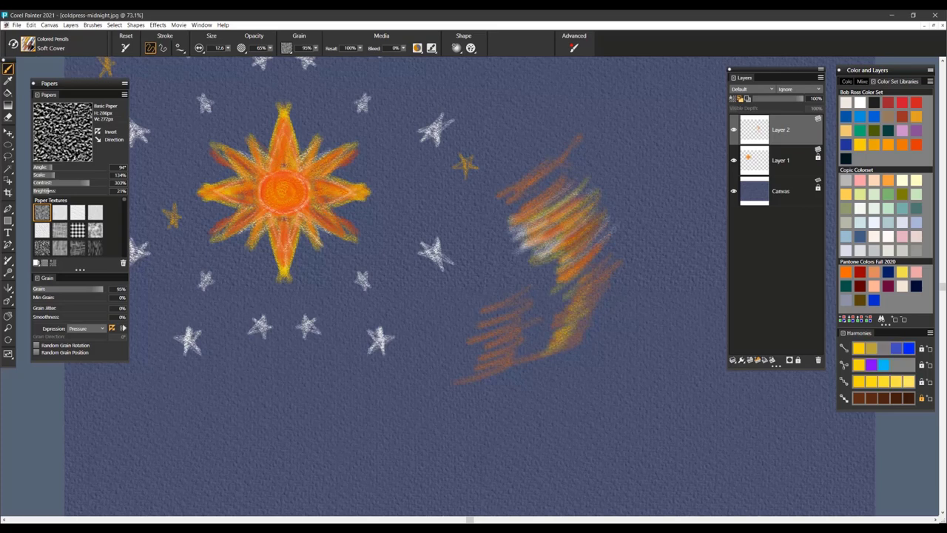
pyautogui.moveTo(575, 253)
pyautogui.mouseDown()
pyautogui.moveTo(567, 239)
pyautogui.moveTo(507, 271)
pyautogui.moveTo(536, 272)
pyautogui.moveTo(527, 298)
pyautogui.moveTo(542, 323)
pyautogui.moveTo(511, 370)
pyautogui.mouseUp()
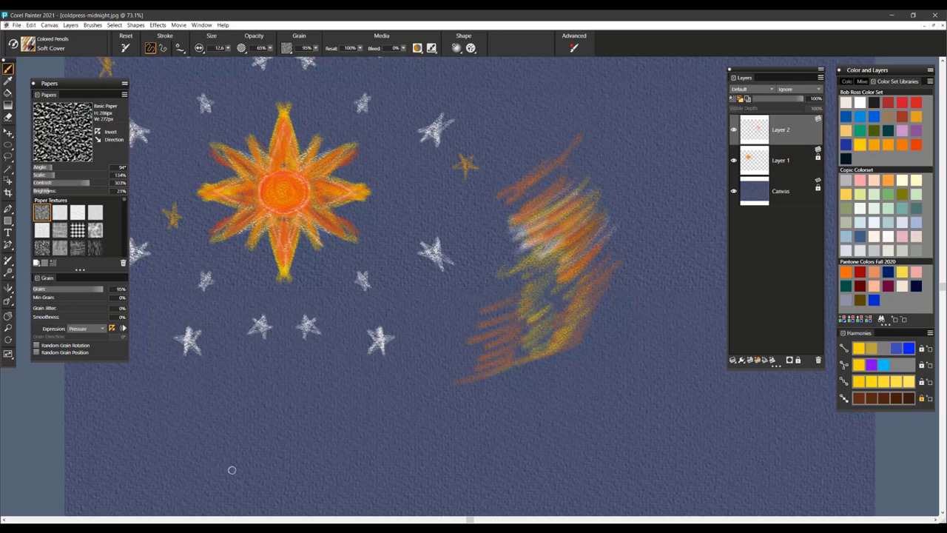
pyautogui.press('Delete')
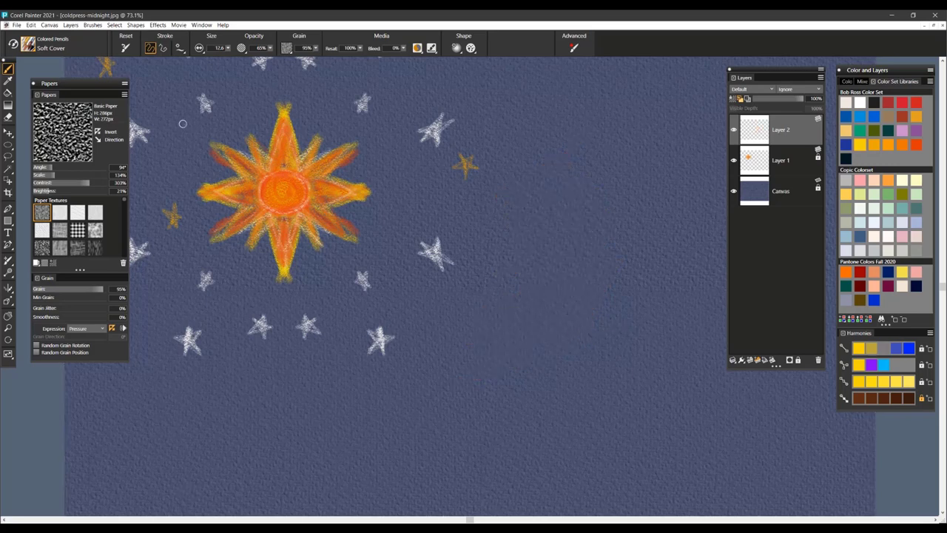
# Select the Soft Cover variant again and paint a yellow zigzag patch with red-orange strokes above and beside it.
pyautogui.click(27, 44)
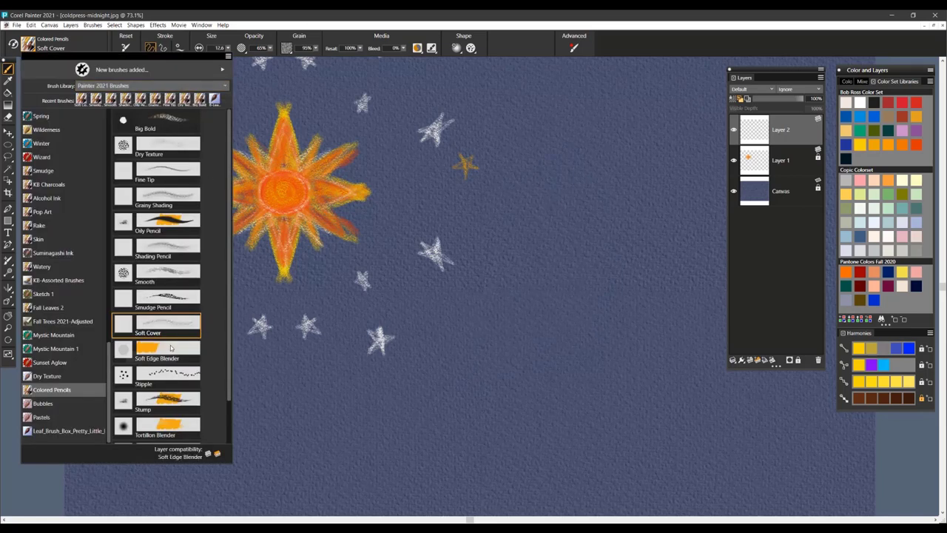
pyautogui.click(174, 350)
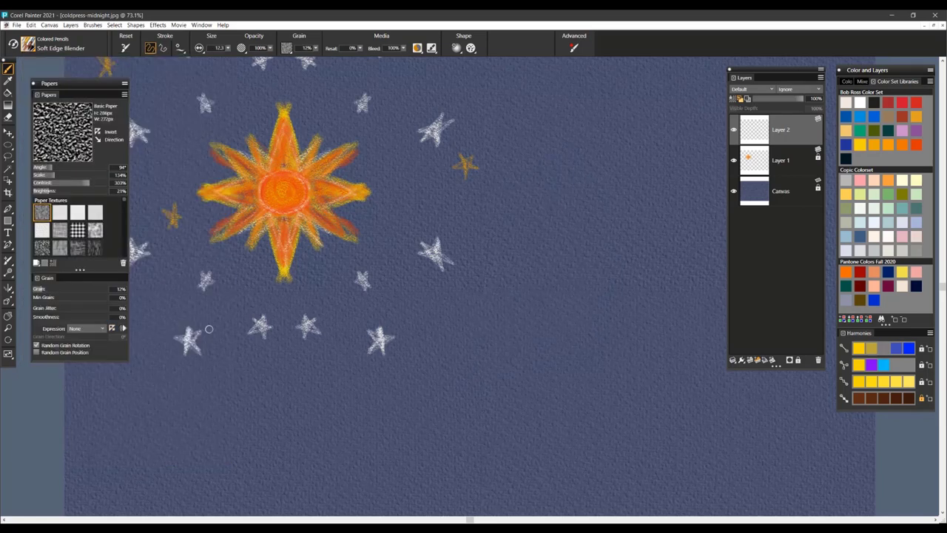
pyautogui.click(29, 46)
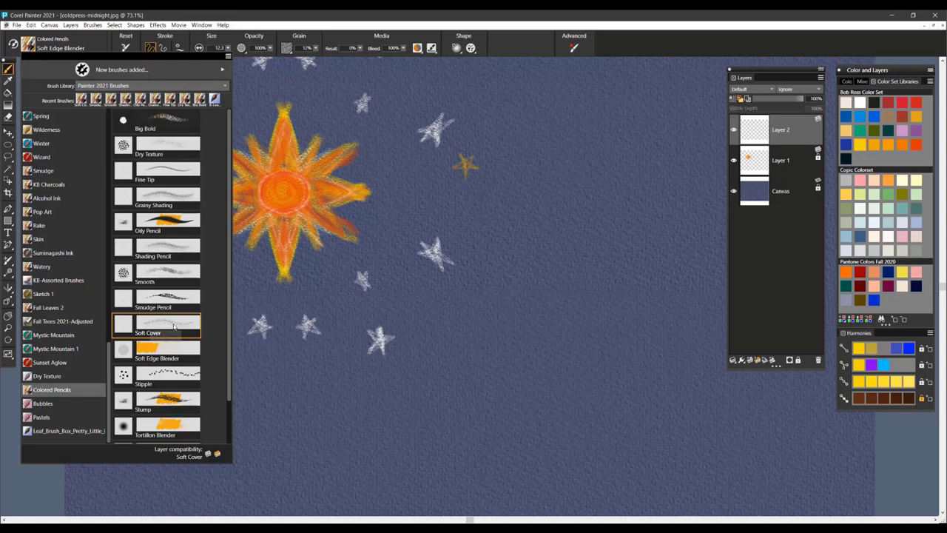
pyautogui.click(173, 325)
pyautogui.moveTo(614, 244)
pyautogui.mouseDown()
pyautogui.moveTo(544, 270)
pyautogui.moveTo(511, 267)
pyautogui.moveTo(615, 222)
pyautogui.mouseUp()
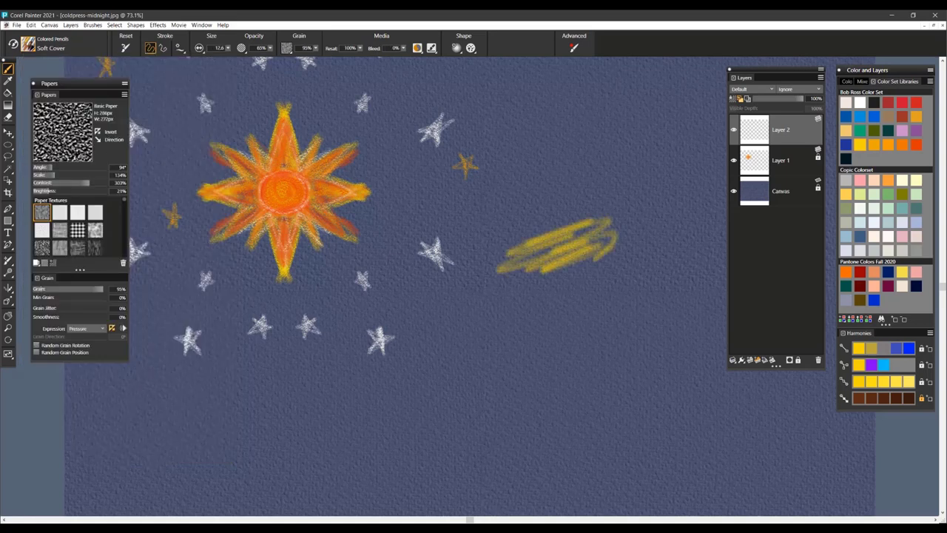
pyautogui.moveTo(510, 235)
pyautogui.mouseDown()
pyautogui.moveTo(515, 213)
pyautogui.moveTo(503, 219)
pyautogui.moveTo(570, 196)
pyautogui.moveTo(627, 210)
pyautogui.mouseUp()
pyautogui.click(914, 145)
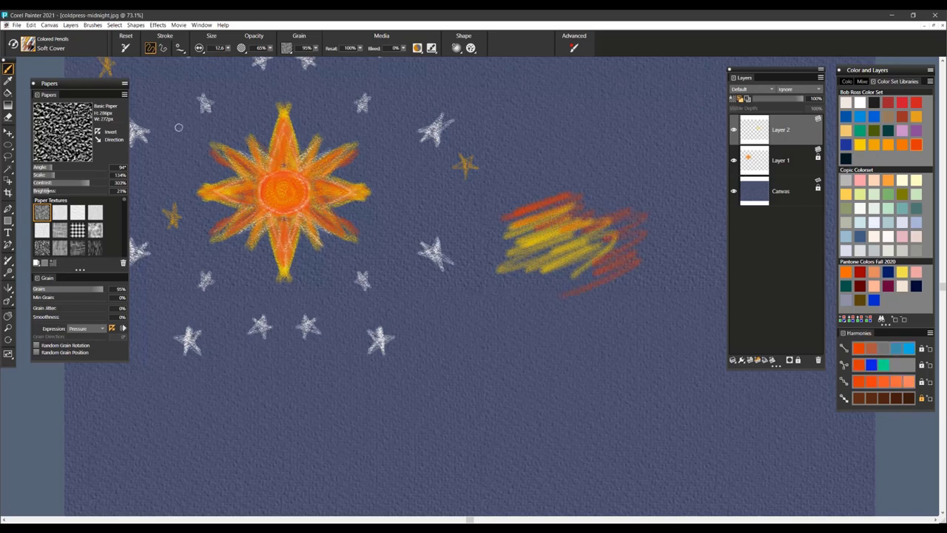
# Switch to the Soft Edge Blender variant, enlarge the brush, and blend the yellow and red-orange strokes together.
pyautogui.click(29, 45)
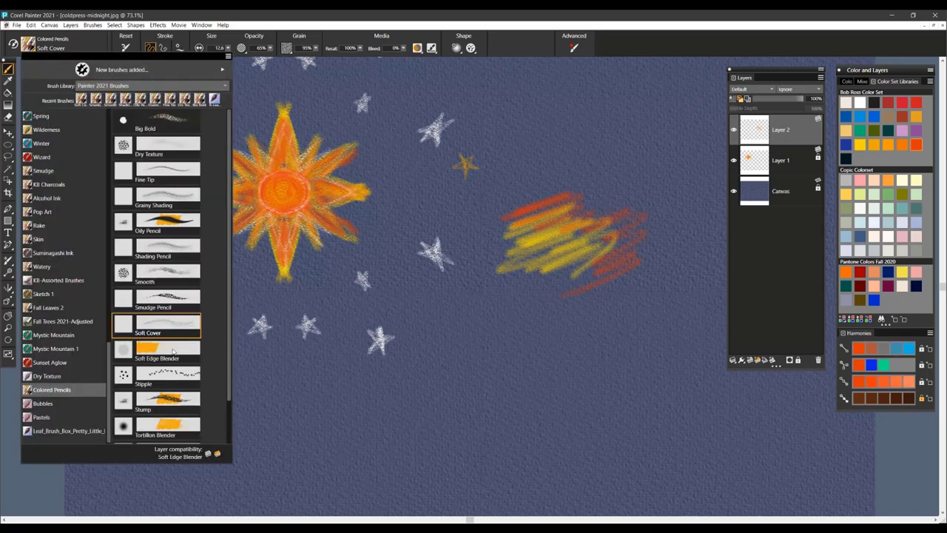
pyautogui.click(167, 351)
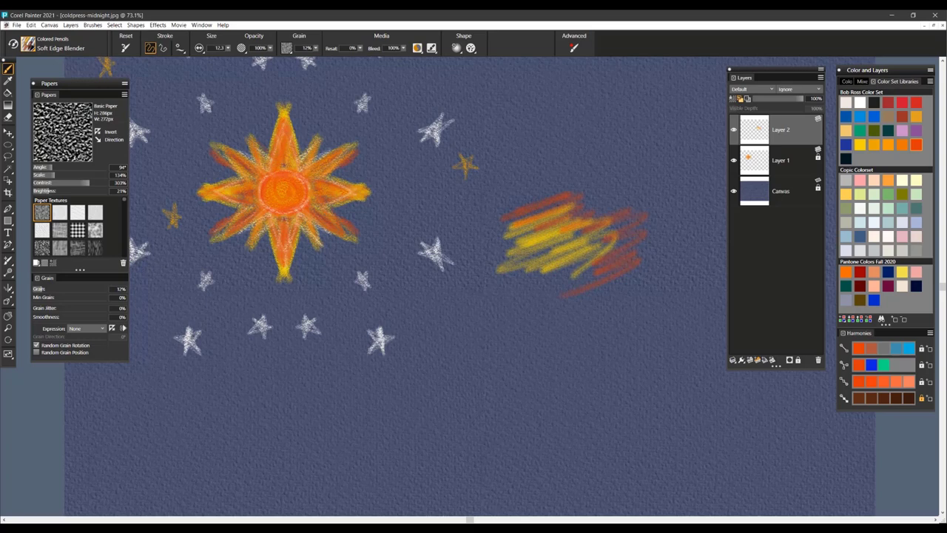
pyautogui.moveTo(578, 217)
pyautogui.keyDown('ctrl'); pyautogui.keyDown('alt'); pyautogui.mouseDown()
pyautogui.moveTo(592, 217)
pyautogui.moveTo(518, 247)
pyautogui.moveTo(523, 236)
pyautogui.moveTo(552, 266)
pyautogui.moveTo(581, 268)
pyautogui.mouseUp(); pyautogui.keyUp('alt'); pyautogui.keyUp('ctrl')
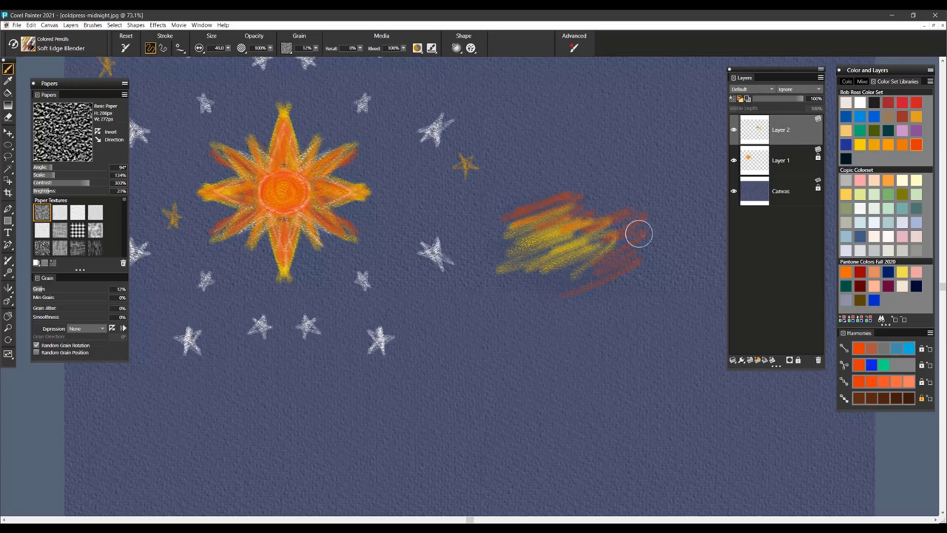
pyautogui.moveTo(593, 225)
pyautogui.mouseDown()
pyautogui.moveTo(574, 220)
pyautogui.moveTo(547, 233)
pyautogui.moveTo(603, 250)
pyautogui.mouseUp()
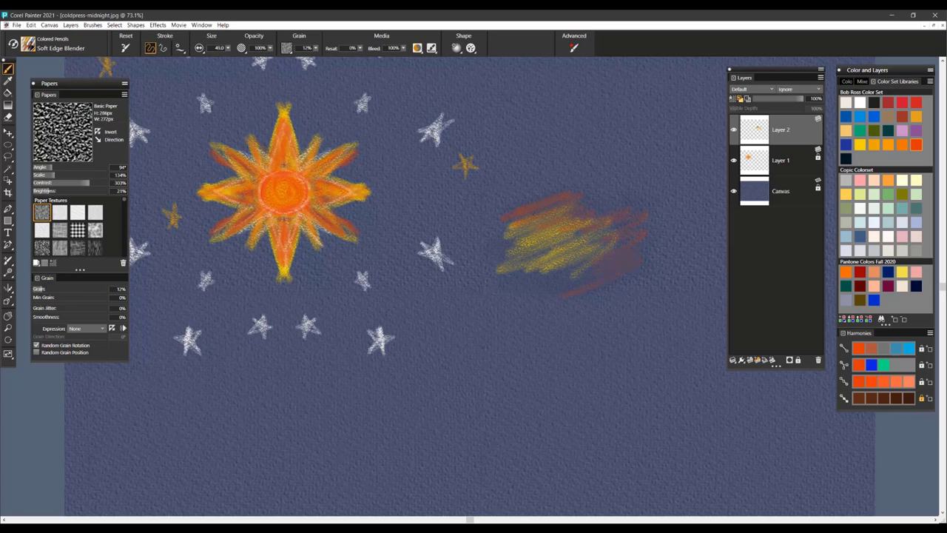
# Clear all the marks from Layer 2 and switch to the Stipple variant of the Colored Pencils.
pyautogui.hotkey('ctrl', 'a')
pyautogui.press('BackSpace')
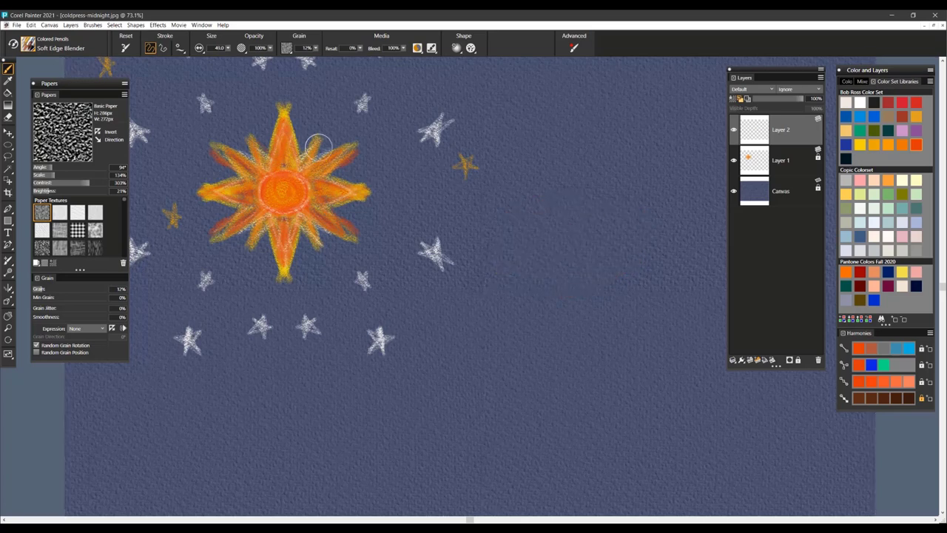
pyautogui.click(28, 45)
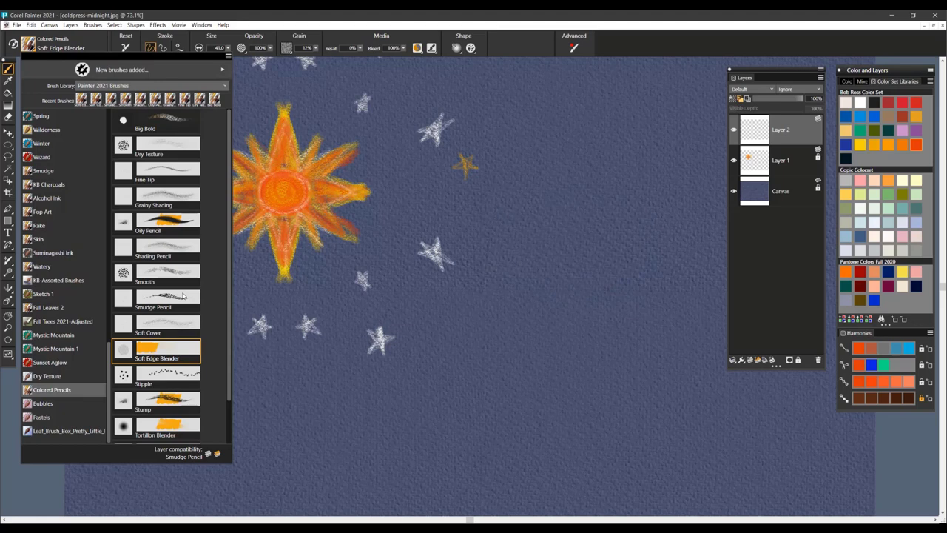
pyautogui.click(166, 374)
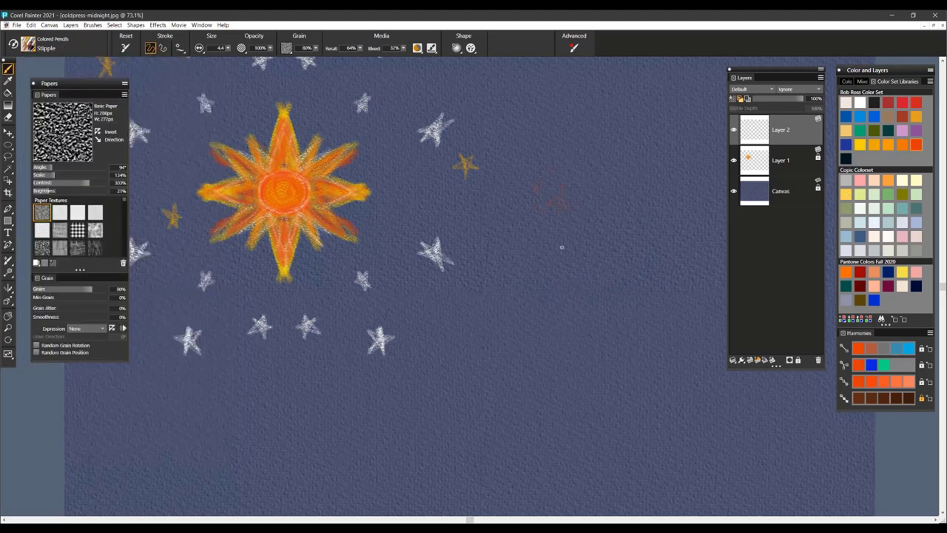
# Stipple a flame-shaped golden yellow patch beside the sun, and add deep red dots over its lower part.
pyautogui.click(845, 194)
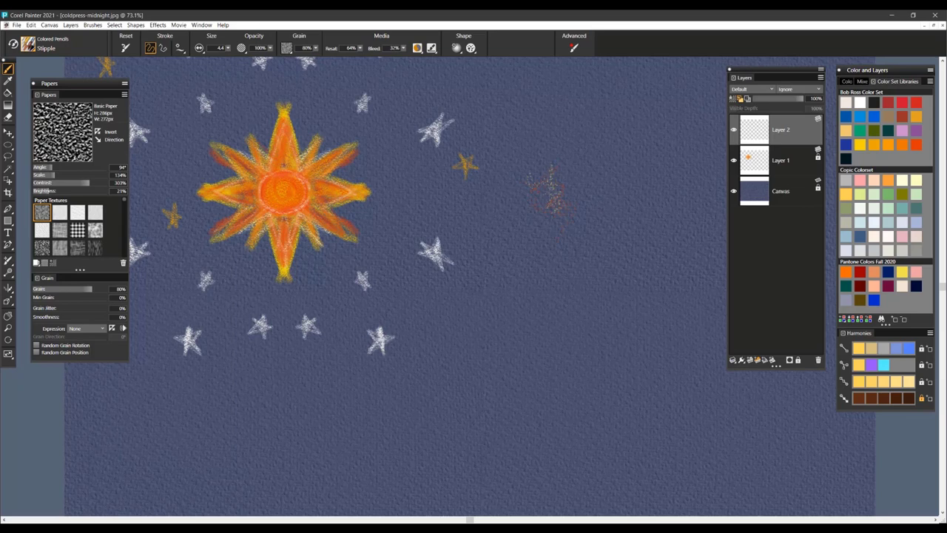
pyautogui.moveTo(554, 180)
pyautogui.mouseDown()
pyautogui.moveTo(553, 194)
pyautogui.moveTo(544, 179)
pyautogui.moveTo(553, 145)
pyautogui.moveTo(564, 180)
pyautogui.moveTo(527, 197)
pyautogui.moveTo(530, 169)
pyautogui.mouseUp()
pyautogui.moveTo(558, 198)
pyautogui.mouseDown()
pyautogui.moveTo(576, 209)
pyautogui.moveTo(574, 185)
pyautogui.mouseUp()
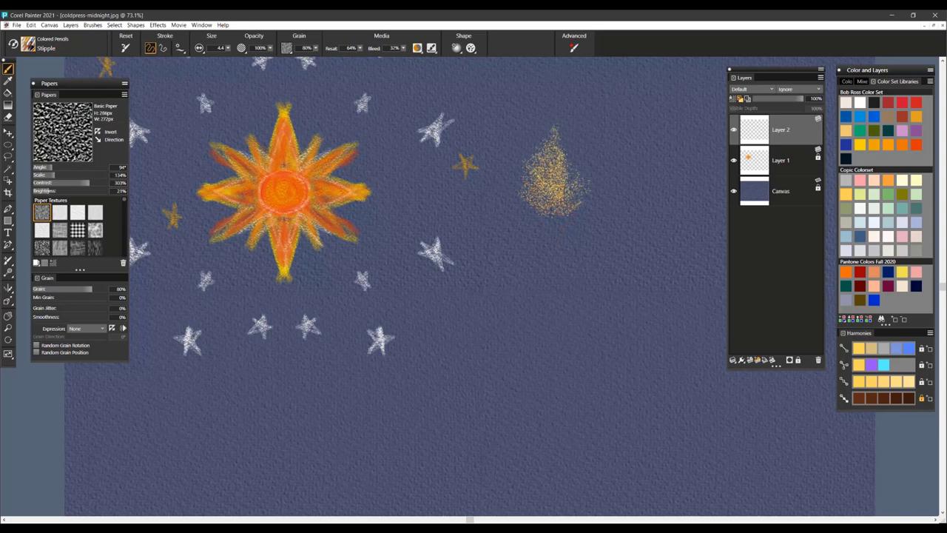
pyautogui.click(855, 272)
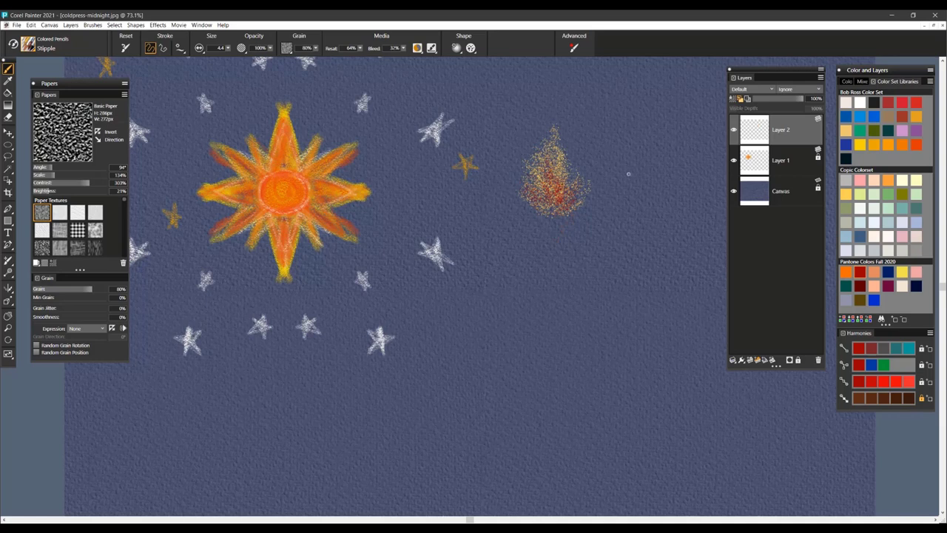
# Enlarge the Stipple brush to about 40 and dab red spots beside the flame and pink clouds of dots below it.
pyautogui.keyDown('ctrl'); pyautogui.keyDown('alt'); pyautogui.moveTo(652, 157); pyautogui.dragTo(665, 157); pyautogui.keyUp('alt'); pyautogui.keyUp('ctrl')
pyautogui.moveTo(600, 145); pyautogui.dragTo(628, 127)
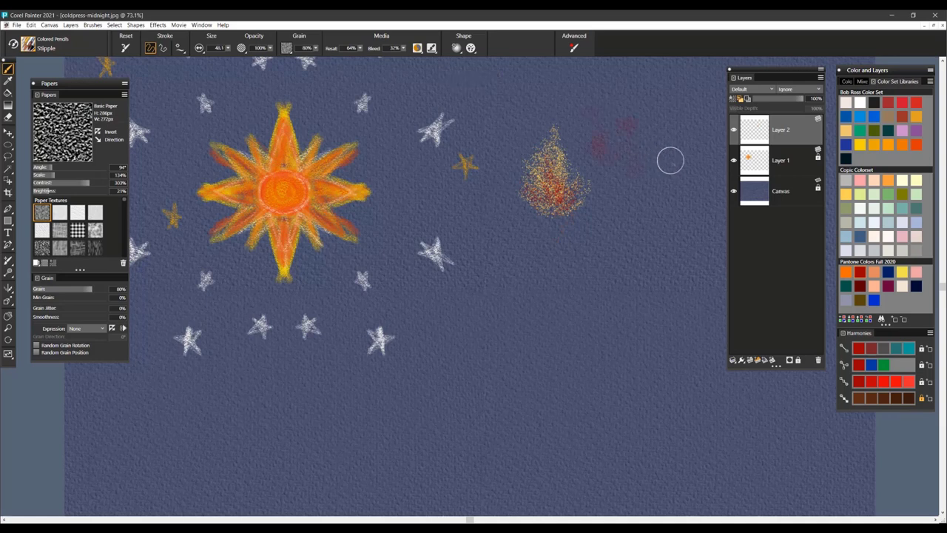
pyautogui.click(860, 180)
pyautogui.moveTo(622, 185)
pyautogui.mouseDown()
pyautogui.moveTo(655, 214)
pyautogui.moveTo(566, 259)
pyautogui.moveTo(603, 311)
pyautogui.moveTo(481, 318)
pyautogui.mouseUp()
# Reset the Stipple variant, scribble fine pink strokes above the flame patch, and clear everything from Layer 2.
pyautogui.click(126, 48)
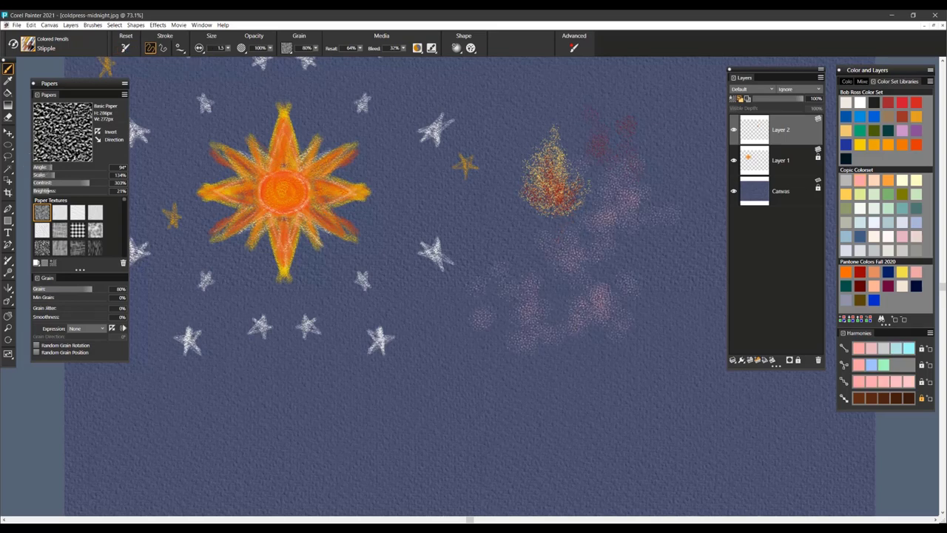
pyautogui.moveTo(527, 120); pyautogui.dragTo(540, 132)
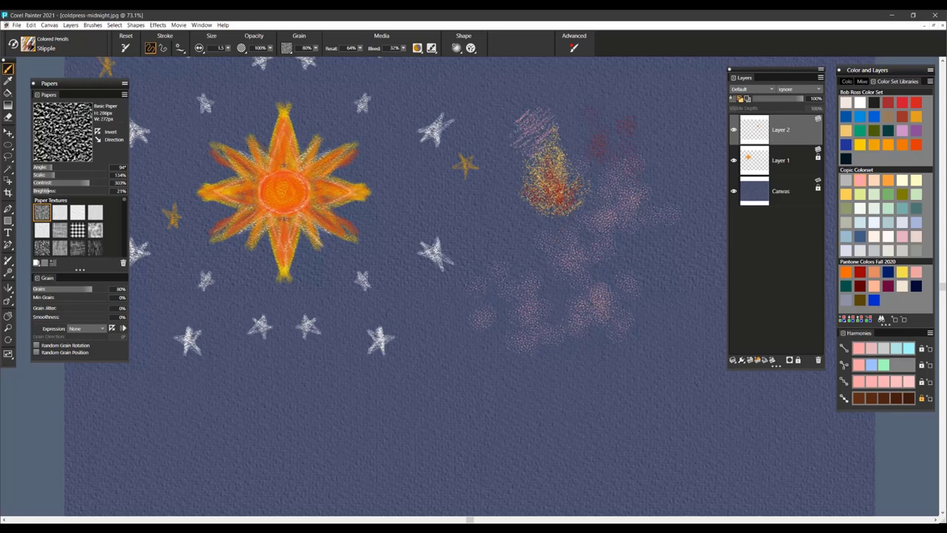
pyautogui.hotkey('ctrl', 'a')
pyautogui.press('Delete')
pyautogui.hotkey('ctrl', 'd')
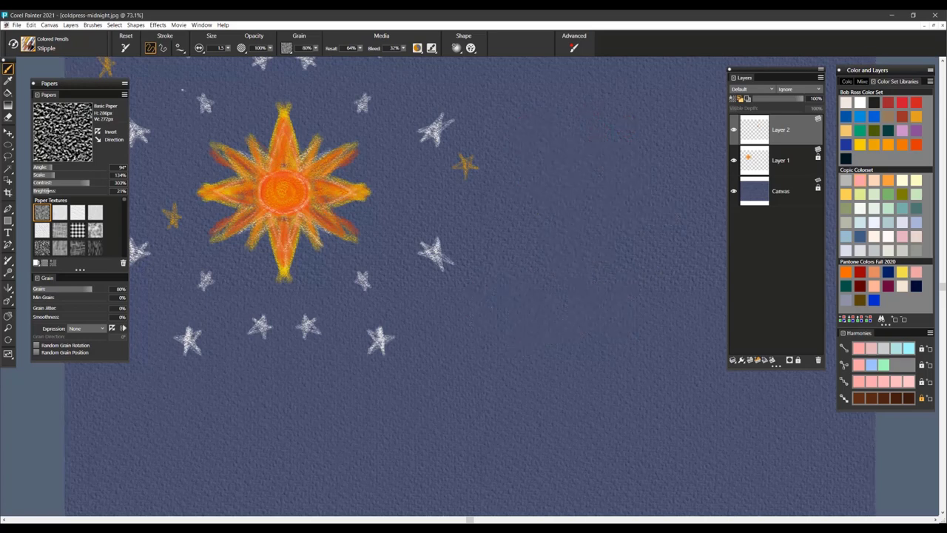
# Switch to the Stump variant and draw a pink zigzag scribble with large orange loops around and below it.
pyautogui.click(24, 49)
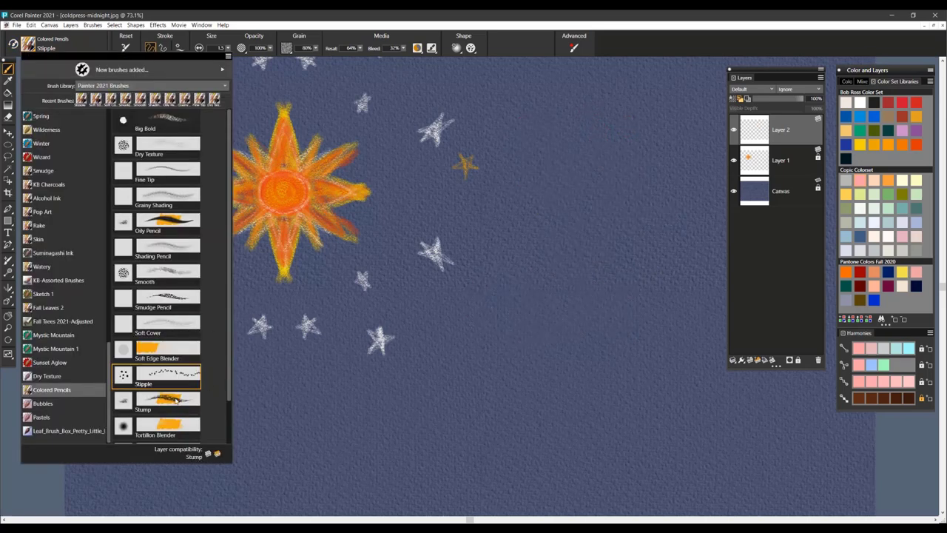
pyautogui.click(148, 404)
pyautogui.moveTo(519, 252)
pyautogui.mouseDown()
pyautogui.moveTo(587, 212)
pyautogui.moveTo(583, 222)
pyautogui.moveTo(609, 246)
pyautogui.mouseUp()
pyautogui.moveTo(589, 136)
pyautogui.mouseDown()
pyautogui.moveTo(584, 185)
pyautogui.moveTo(553, 250)
pyautogui.mouseUp()
pyautogui.moveTo(583, 219)
pyautogui.mouseDown()
pyautogui.moveTo(607, 244)
pyautogui.moveTo(624, 194)
pyautogui.moveTo(619, 243)
pyautogui.moveTo(517, 321)
pyautogui.moveTo(536, 341)
pyautogui.moveTo(474, 349)
pyautogui.moveTo(547, 201)
pyautogui.moveTo(569, 186)
pyautogui.moveTo(644, 219)
pyautogui.moveTo(562, 229)
pyautogui.moveTo(592, 326)
pyautogui.moveTo(570, 418)
pyautogui.mouseUp()
pyautogui.click(847, 273)
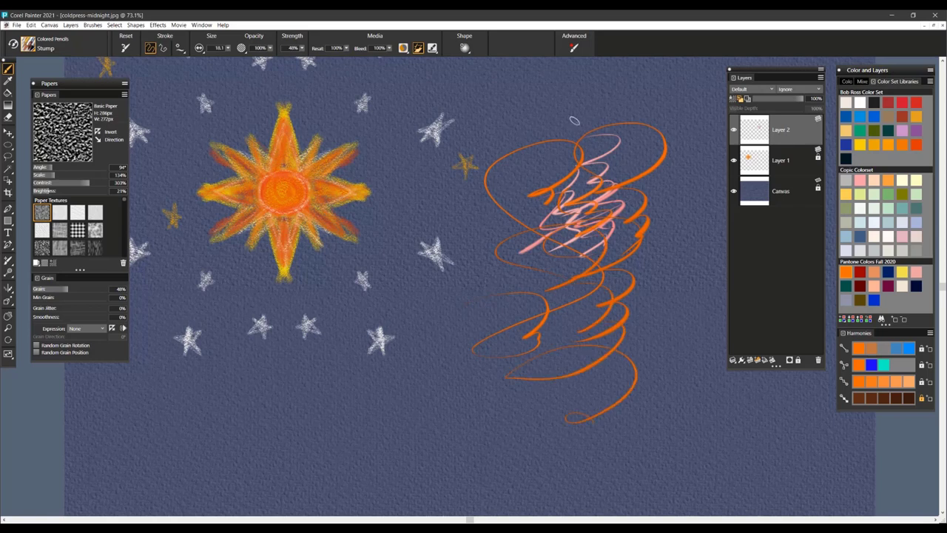
# Write orange signature-style flourishes above and below the loops with the Stump, and clear Layer 2.
pyautogui.moveTo(524, 108)
pyautogui.mouseDown()
pyautogui.moveTo(575, 116)
pyautogui.moveTo(614, 103)
pyautogui.moveTo(640, 137)
pyautogui.moveTo(657, 126)
pyautogui.moveTo(643, 178)
pyautogui.mouseUp()
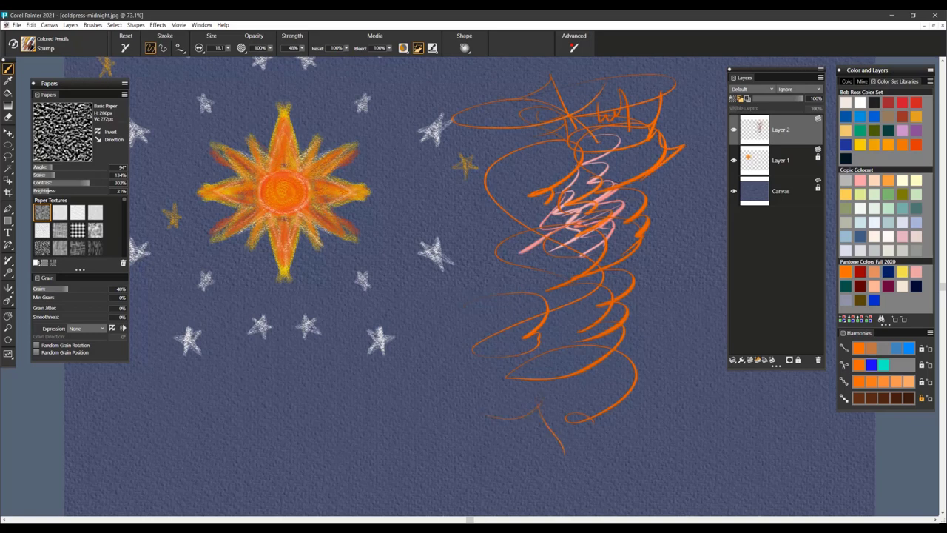
pyautogui.moveTo(597, 379)
pyautogui.mouseDown()
pyautogui.moveTo(585, 453)
pyautogui.moveTo(598, 439)
pyautogui.moveTo(685, 444)
pyautogui.moveTo(703, 429)
pyautogui.moveTo(808, 440)
pyautogui.mouseUp()
pyautogui.moveTo(516, 453); pyautogui.dragTo(589, 481)
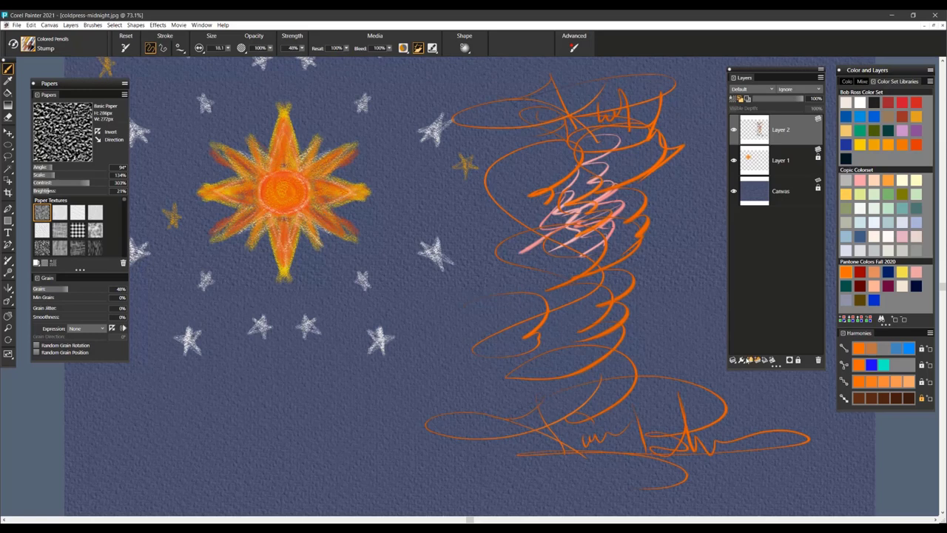
pyautogui.hotkey('ctrl', 'a')
pyautogui.press('BackSpace')
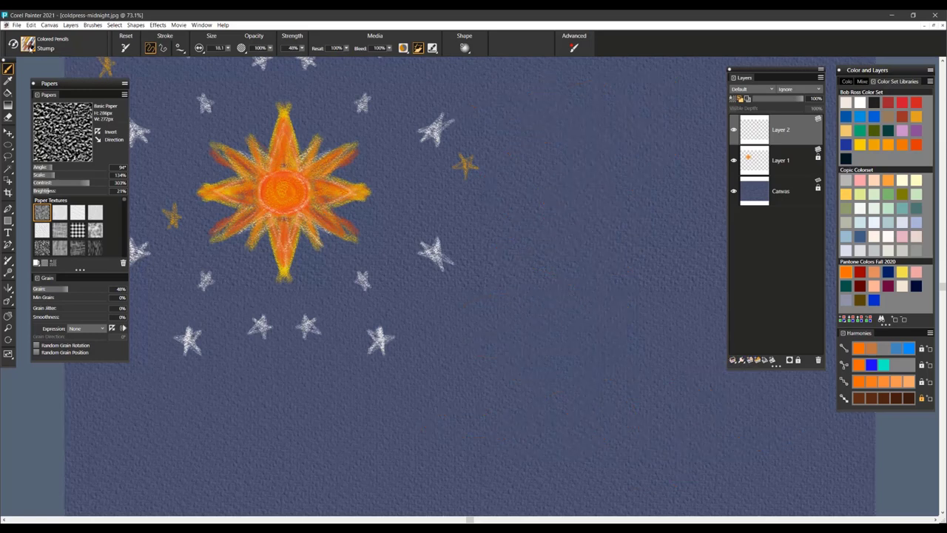
# Try the Tortillon Blender selection, and paint a zigzag orange patch on Layer 2 with the Smooth variant.
pyautogui.click(28, 46)
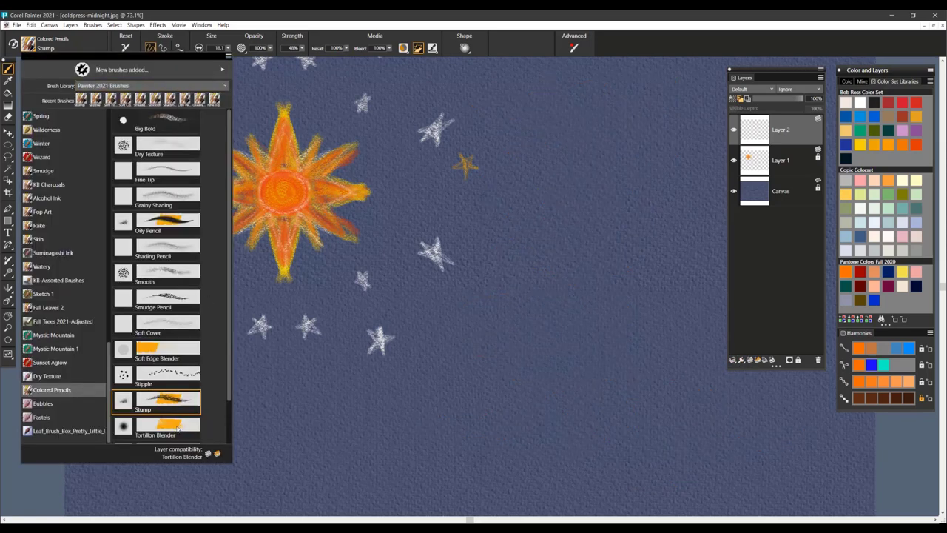
pyautogui.click(169, 426)
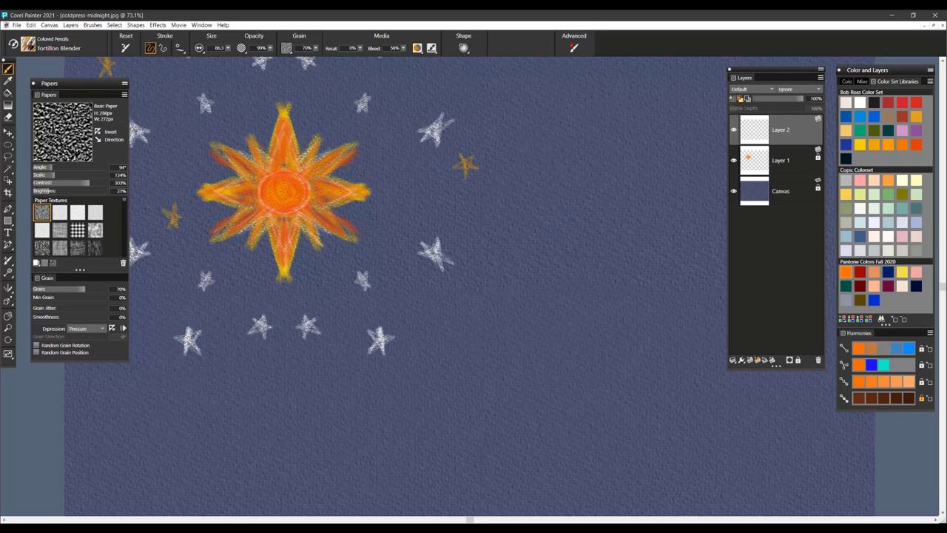
pyautogui.click(29, 46)
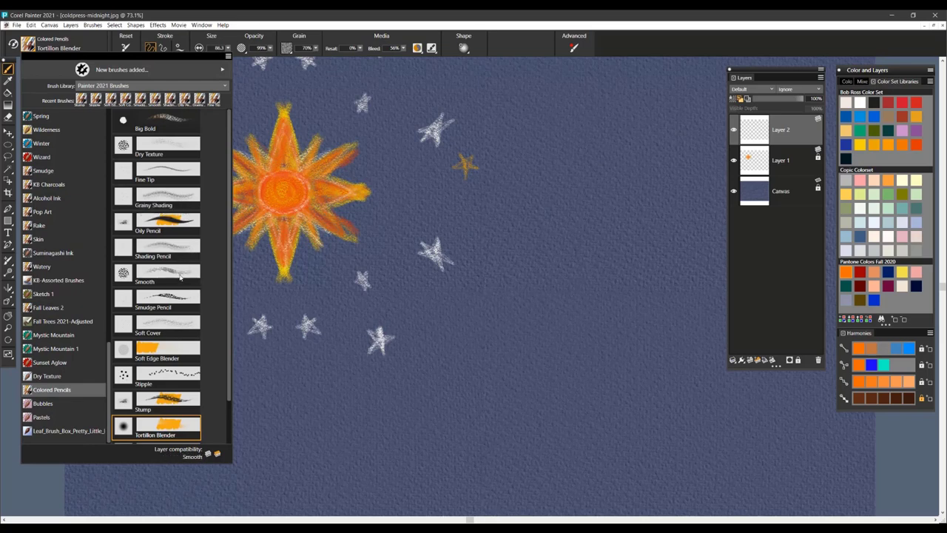
pyautogui.click(181, 275)
pyautogui.moveTo(598, 232)
pyautogui.mouseDown()
pyautogui.moveTo(550, 252)
pyautogui.moveTo(527, 222)
pyautogui.moveTo(592, 195)
pyautogui.moveTo(598, 259)
pyautogui.mouseUp()
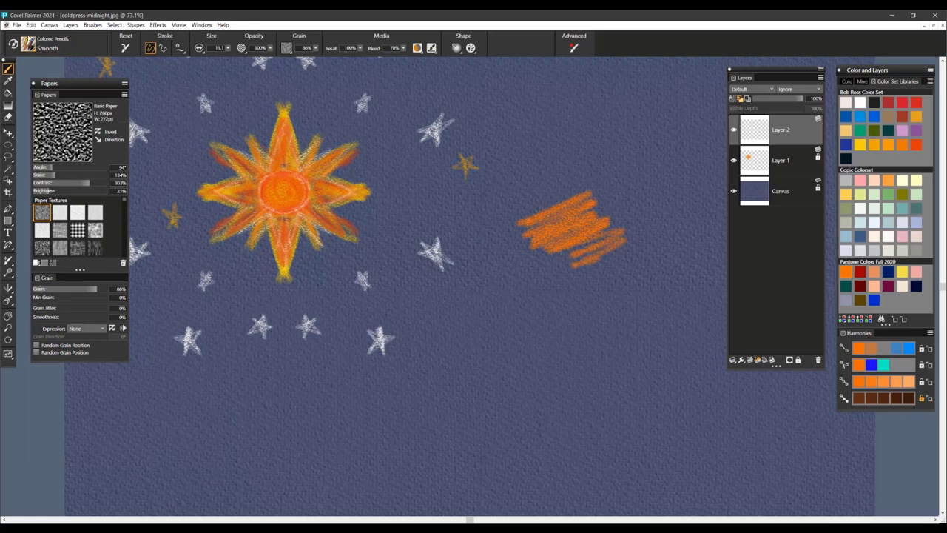
# Blend the orange patch into a soft smudge with the Tortillon Blender, and clear it from Layer 2.
pyautogui.click(28, 43)
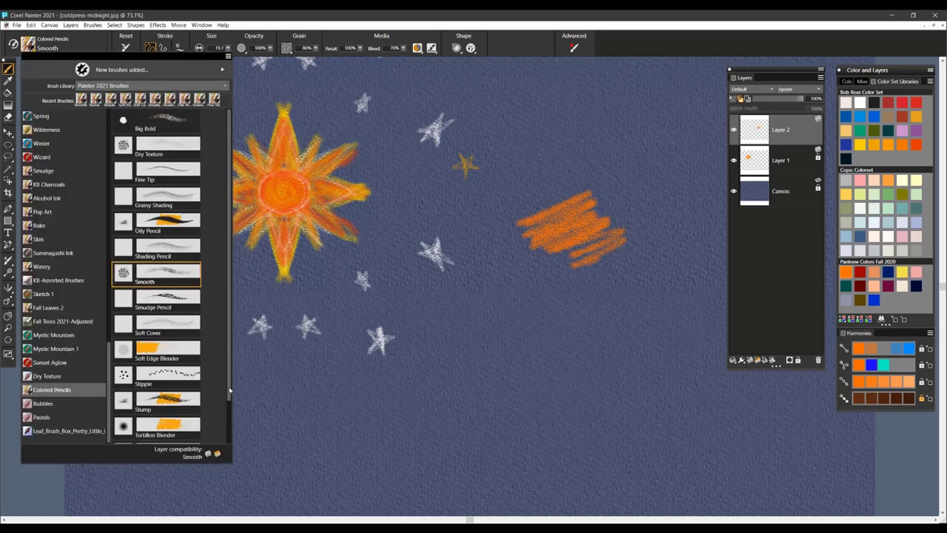
pyautogui.scroll(-2, 182, 379)
pyautogui.click(180, 382)
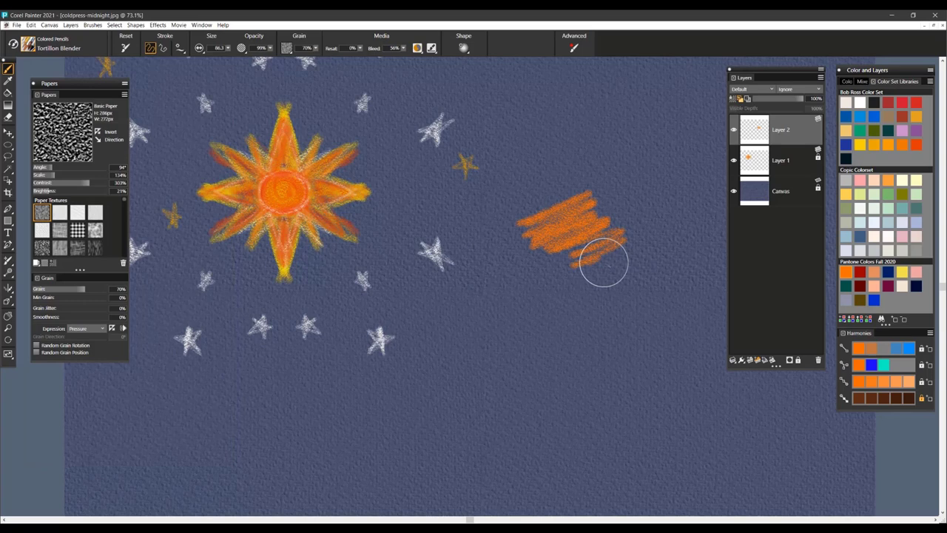
pyautogui.moveTo(602, 258)
pyautogui.mouseDown()
pyautogui.moveTo(585, 264)
pyautogui.moveTo(594, 255)
pyautogui.moveTo(525, 233)
pyautogui.moveTo(539, 219)
pyautogui.moveTo(551, 229)
pyautogui.moveTo(555, 209)
pyautogui.moveTo(552, 228)
pyautogui.moveTo(588, 197)
pyautogui.moveTo(574, 216)
pyautogui.moveTo(596, 220)
pyautogui.moveTo(603, 255)
pyautogui.mouseUp()
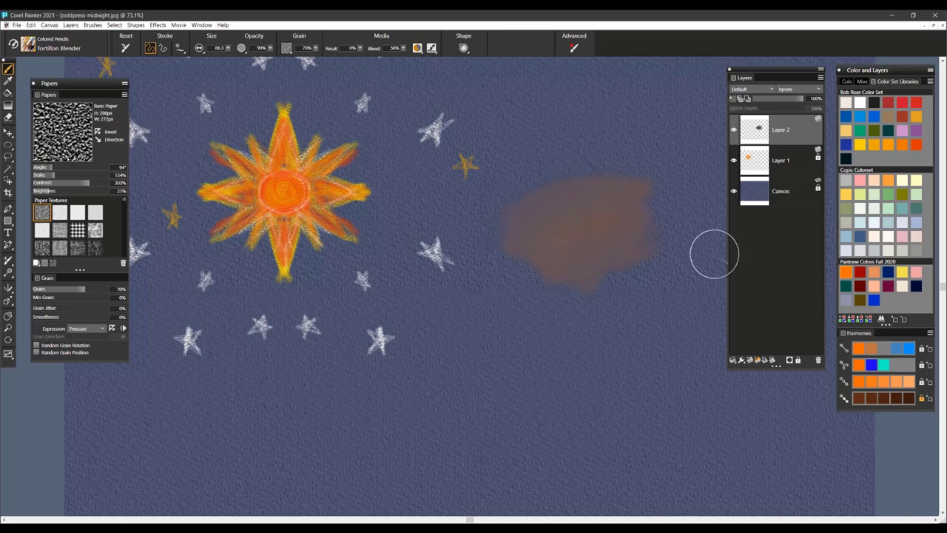
pyautogui.hotkey('ctrl', 'z')
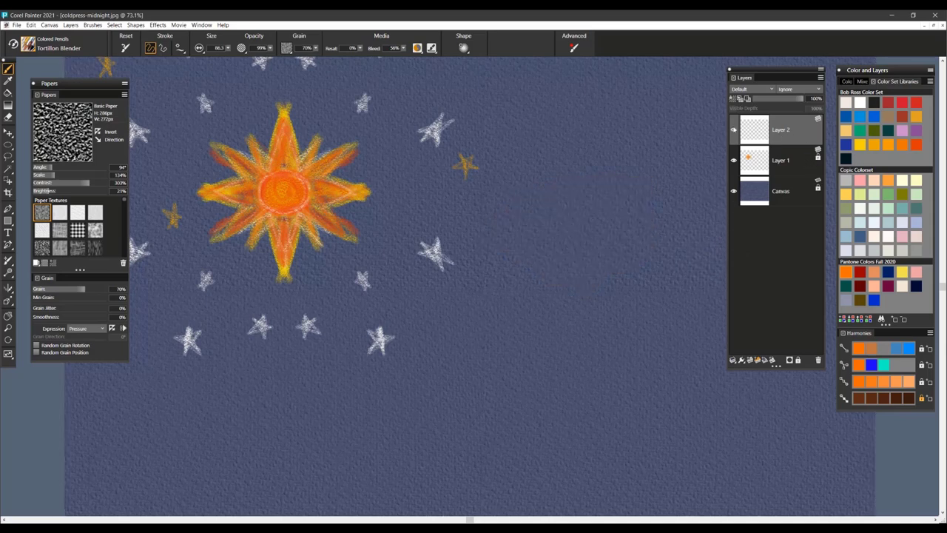
# Switch to the Waxy variant and draw a patch of orange hatching with teal hatching just above it.
pyautogui.click(28, 44)
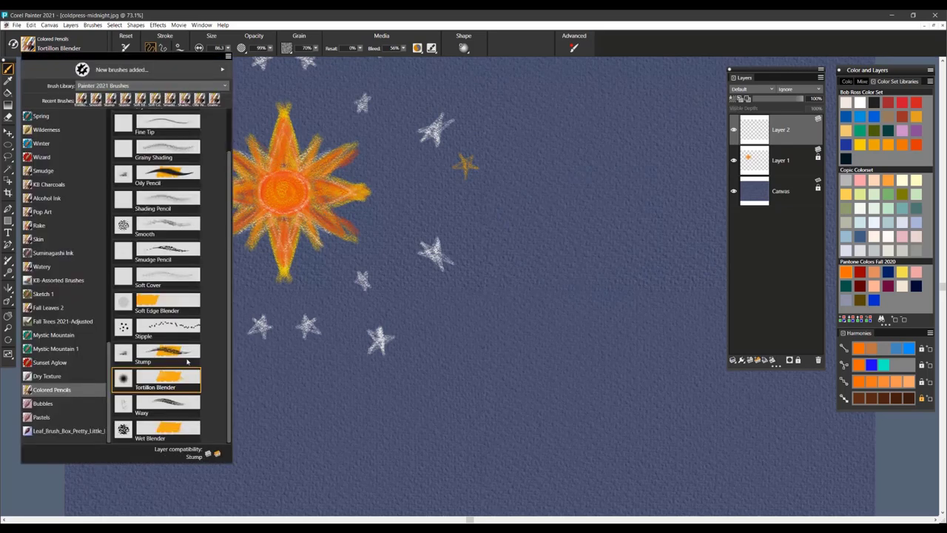
pyautogui.click(167, 404)
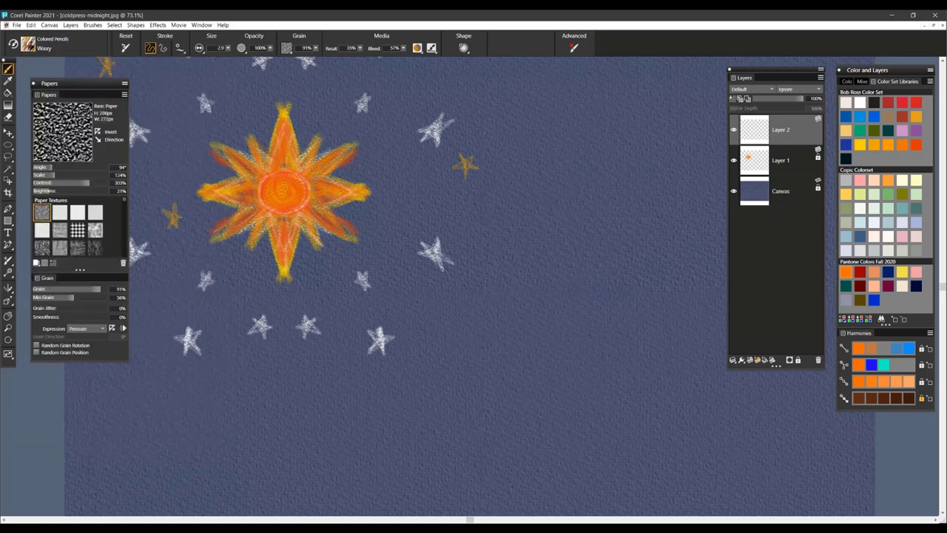
pyautogui.moveTo(530, 214)
pyautogui.mouseDown()
pyautogui.moveTo(589, 191)
pyautogui.moveTo(568, 208)
pyautogui.moveTo(596, 214)
pyautogui.mouseUp()
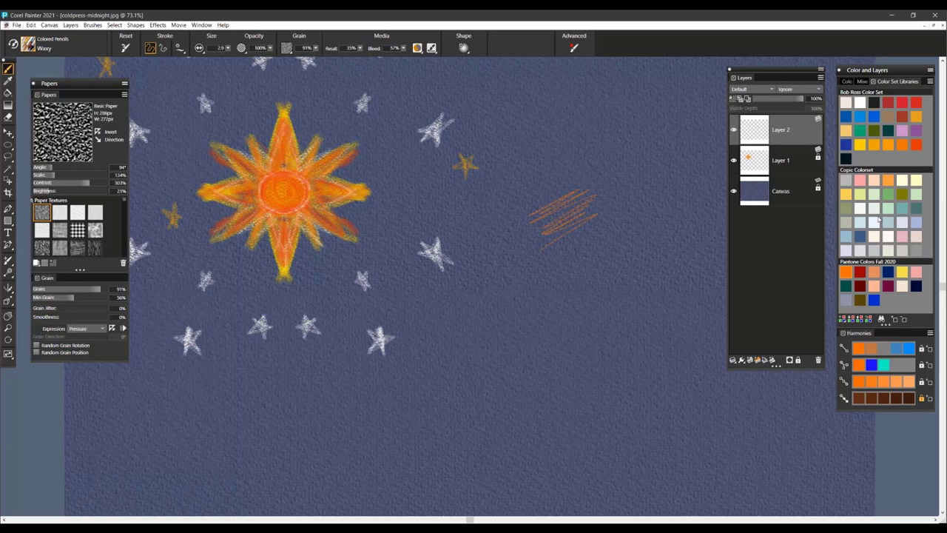
pyautogui.click(903, 208)
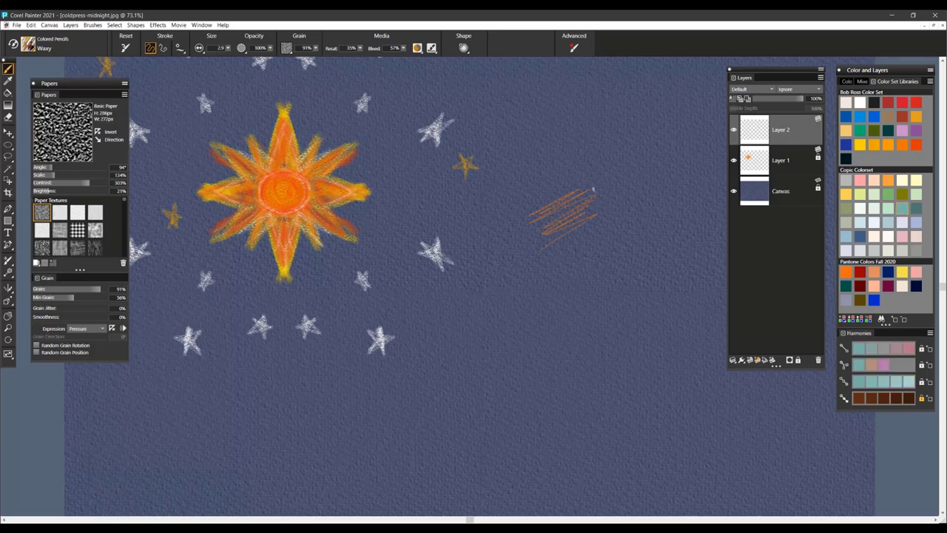
pyautogui.moveTo(552, 200)
pyautogui.mouseDown()
pyautogui.moveTo(596, 185)
pyautogui.moveTo(550, 183)
pyautogui.mouseUp()
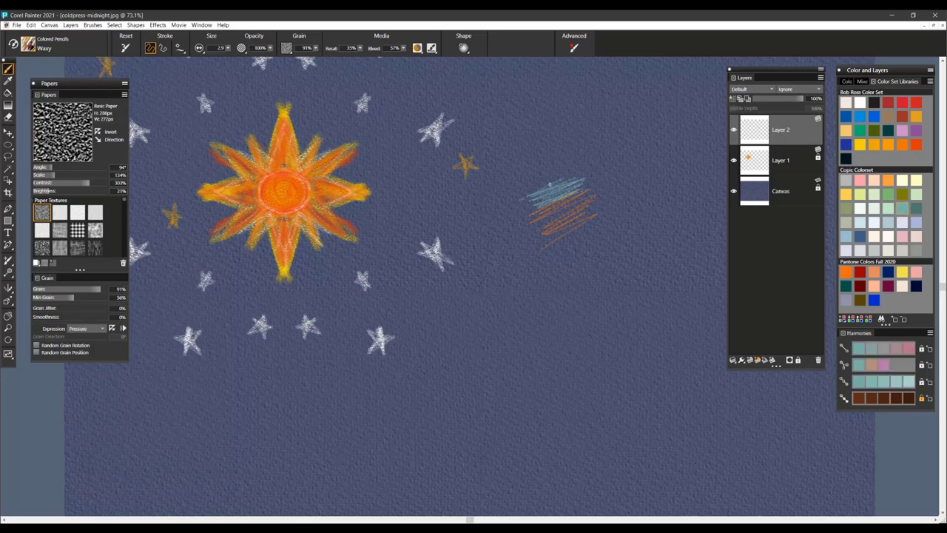
# Extend the teal hatching upward with denser strokes and draw a long looping teal line down past the orange patch.
pyautogui.hotkey('ctrl', '=')
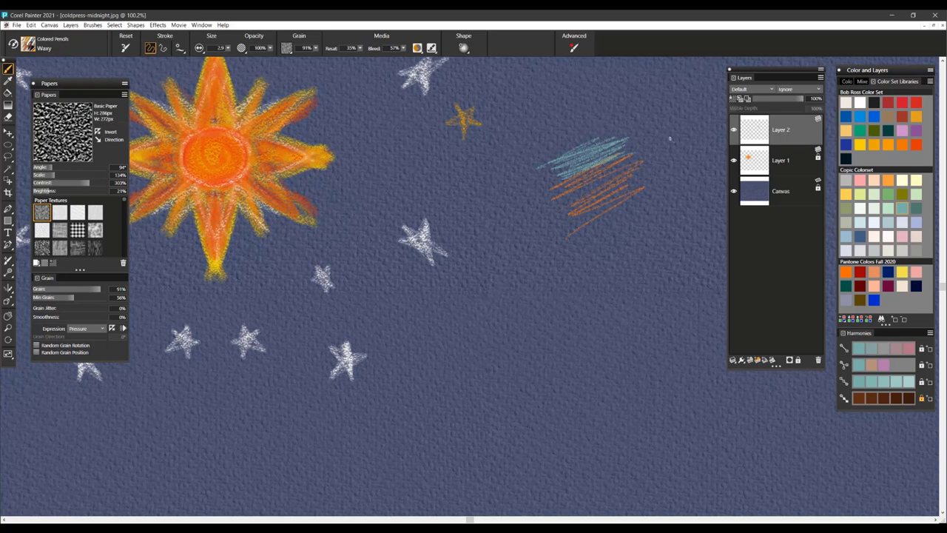
pyautogui.moveTo(577, 132); pyautogui.dragTo(611, 118)
pyautogui.moveTo(558, 146)
pyautogui.mouseDown()
pyautogui.moveTo(594, 130)
pyautogui.moveTo(601, 135)
pyautogui.mouseUp()
pyautogui.moveTo(606, 98)
pyautogui.mouseDown()
pyautogui.moveTo(503, 157)
pyautogui.moveTo(537, 176)
pyautogui.moveTo(505, 241)
pyautogui.moveTo(533, 236)
pyautogui.moveTo(533, 296)
pyautogui.moveTo(585, 261)
pyautogui.moveTo(597, 293)
pyautogui.moveTo(524, 326)
pyautogui.moveTo(577, 330)
pyautogui.mouseUp()
# Add deep red Waxy strokes below the orange patch and cream strokes over the teal hatching.
pyautogui.click(860, 272)
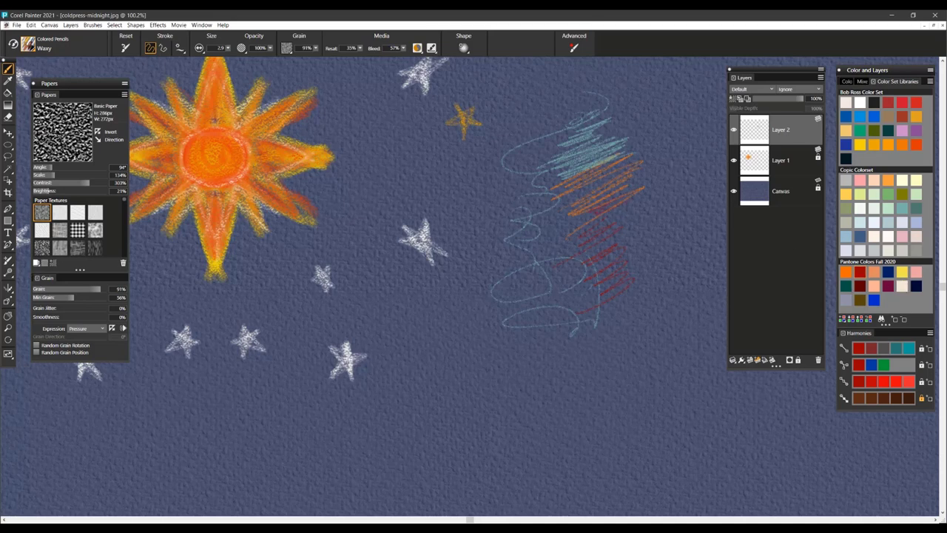
pyautogui.click(903, 286)
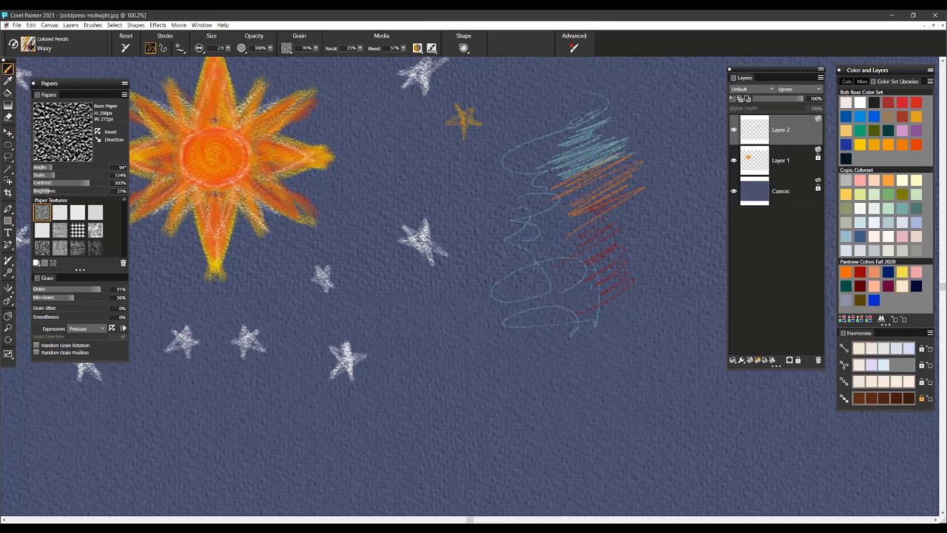
pyautogui.moveTo(596, 166)
pyautogui.mouseDown()
pyautogui.moveTo(580, 136)
pyautogui.moveTo(557, 145)
pyautogui.mouseUp()
# Hatch a pink patch beside the top of the teal area, layer yellow over it, and draw yellow loops downward.
pyautogui.click(859, 180)
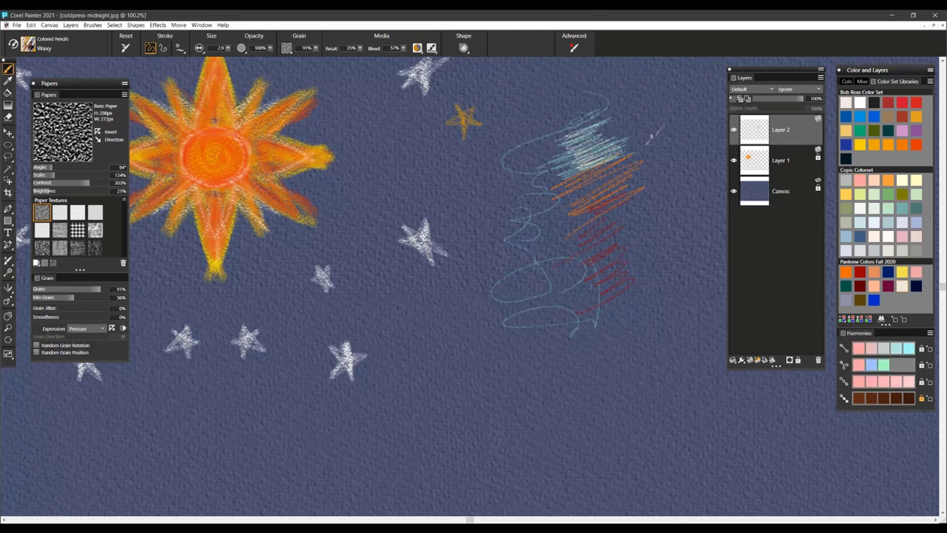
pyautogui.moveTo(651, 126)
pyautogui.mouseDown()
pyautogui.moveTo(641, 138)
pyautogui.moveTo(644, 117)
pyautogui.moveTo(610, 109)
pyautogui.mouseUp()
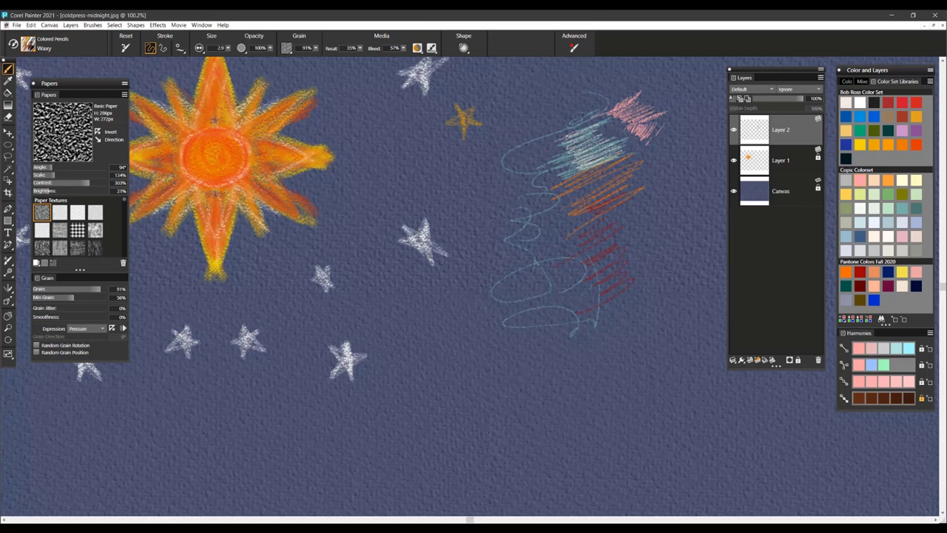
pyautogui.click(860, 144)
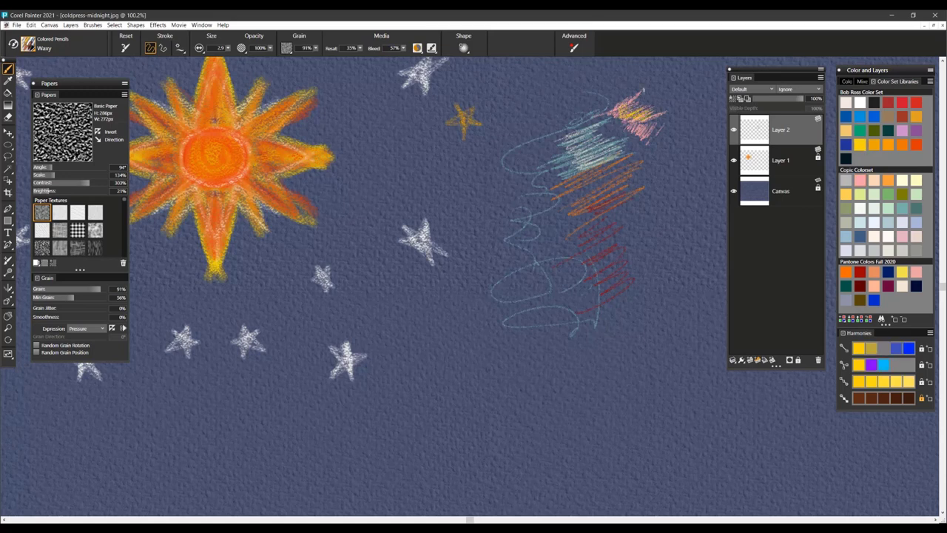
pyautogui.moveTo(614, 112)
pyautogui.mouseDown()
pyautogui.moveTo(604, 118)
pyautogui.moveTo(644, 128)
pyautogui.moveTo(674, 193)
pyautogui.moveTo(563, 320)
pyautogui.mouseUp()
# Switch to the Wet Blender variant, reset it, and blend the yellow, pink, teal and orange hatching, enlarging the brush to 47.8.
pyautogui.click(30, 45)
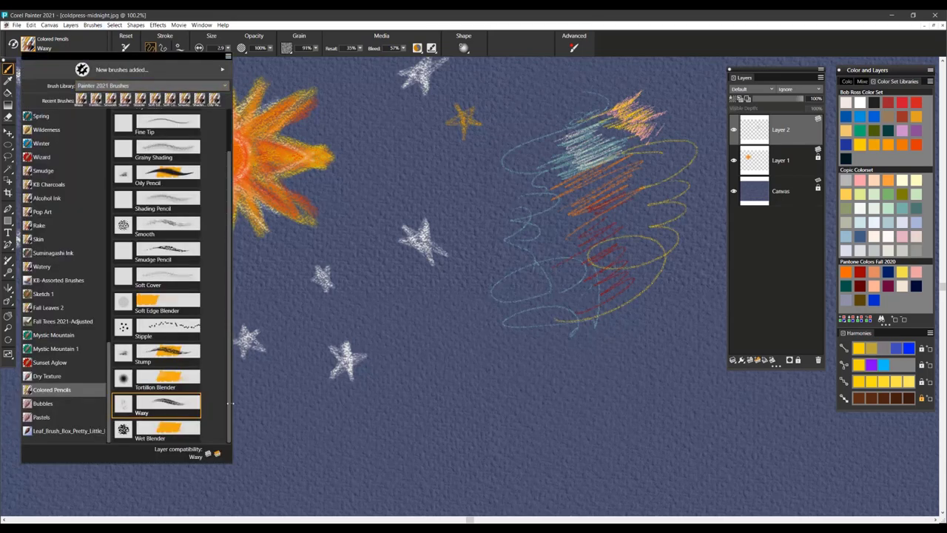
pyautogui.click(185, 431)
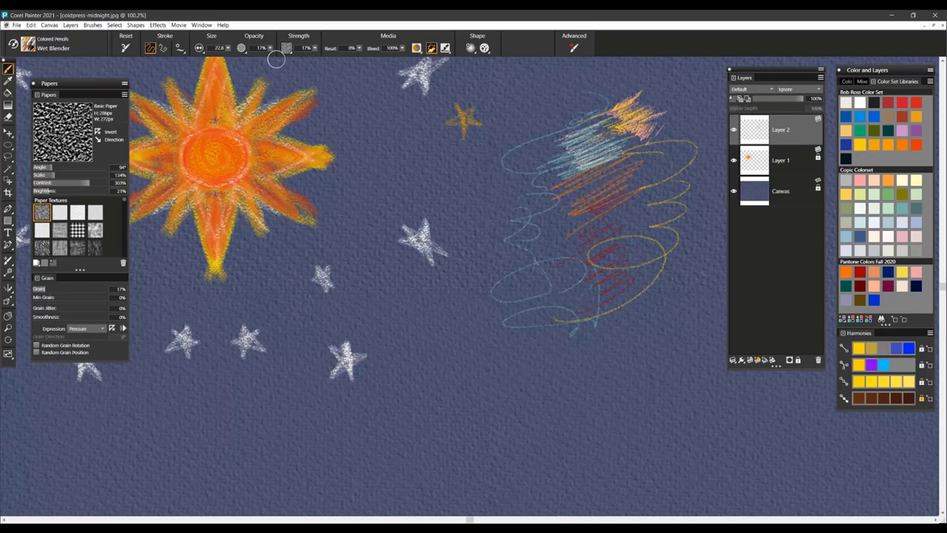
pyautogui.click(126, 48)
pyautogui.moveTo(613, 127)
pyautogui.mouseDown()
pyautogui.moveTo(623, 120)
pyautogui.moveTo(602, 115)
pyautogui.mouseUp()
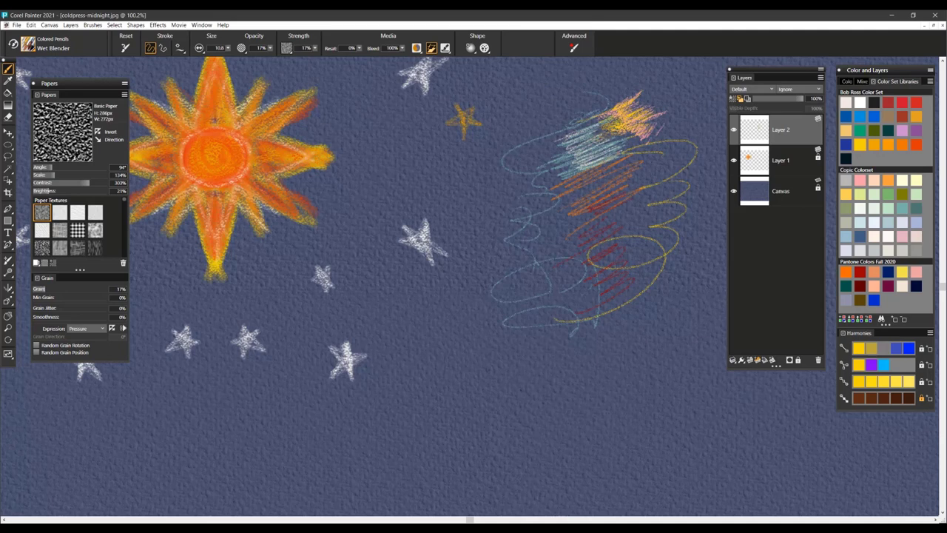
pyautogui.moveTo(631, 159)
pyautogui.mouseDown()
pyautogui.moveTo(649, 159)
pyautogui.moveTo(596, 140)
pyautogui.moveTo(582, 151)
pyautogui.moveTo(619, 126)
pyautogui.moveTo(627, 104)
pyautogui.moveTo(642, 117)
pyautogui.moveTo(614, 107)
pyautogui.moveTo(586, 118)
pyautogui.moveTo(592, 158)
pyautogui.moveTo(613, 158)
pyautogui.moveTo(612, 148)
pyautogui.moveTo(591, 156)
pyautogui.moveTo(568, 145)
pyautogui.moveTo(597, 142)
pyautogui.mouseUp()
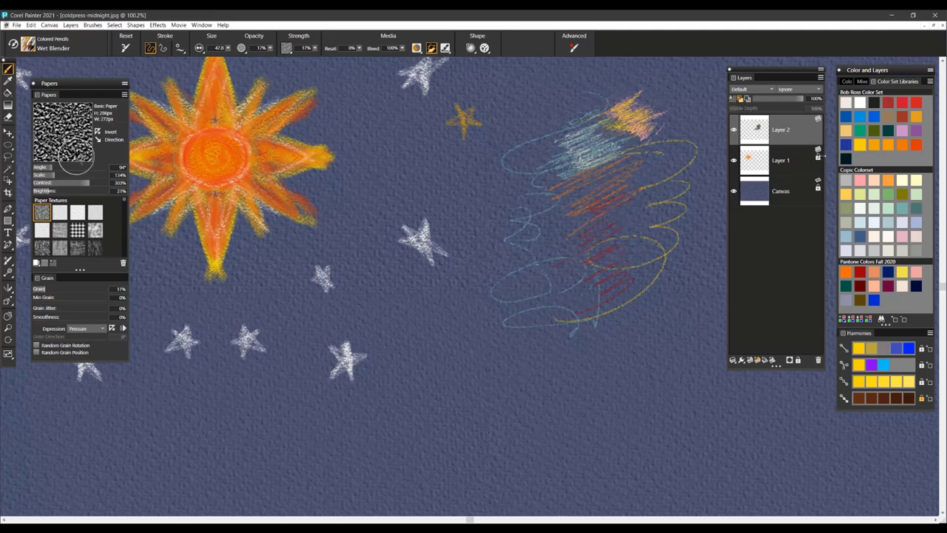
# Unlock Layer 1, soften the sun's rays with the Wet Blender, and make Layer 2 active again.
pyautogui.click(816, 160)
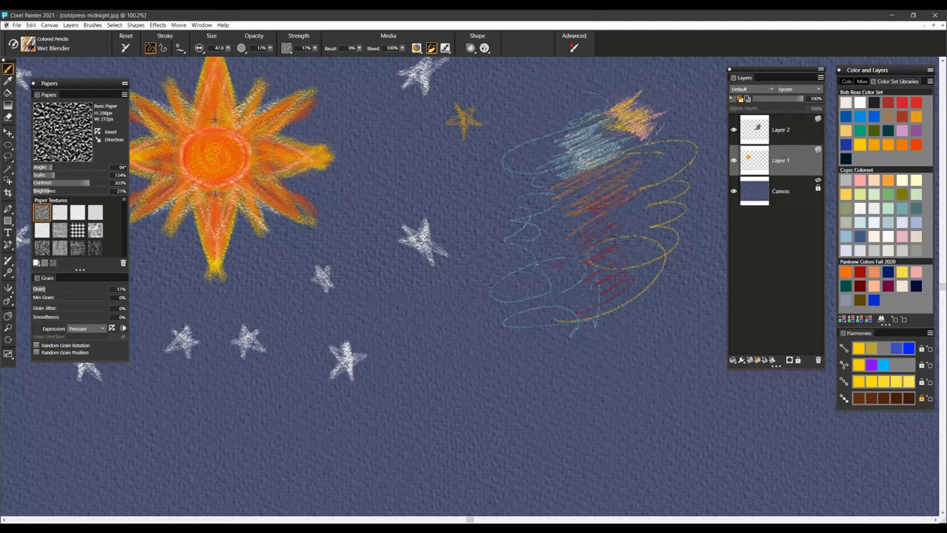
pyautogui.moveTo(292, 149); pyautogui.dragTo(326, 158)
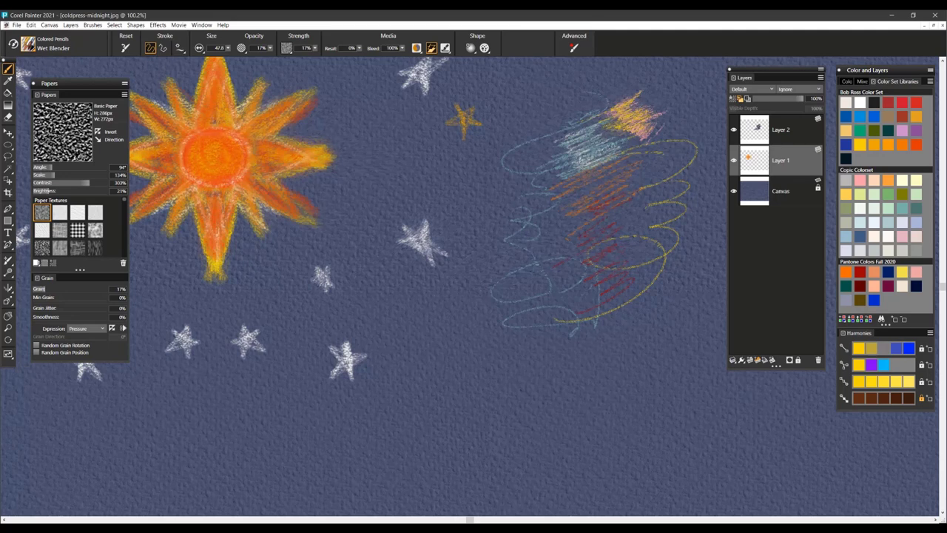
pyautogui.click(798, 140)
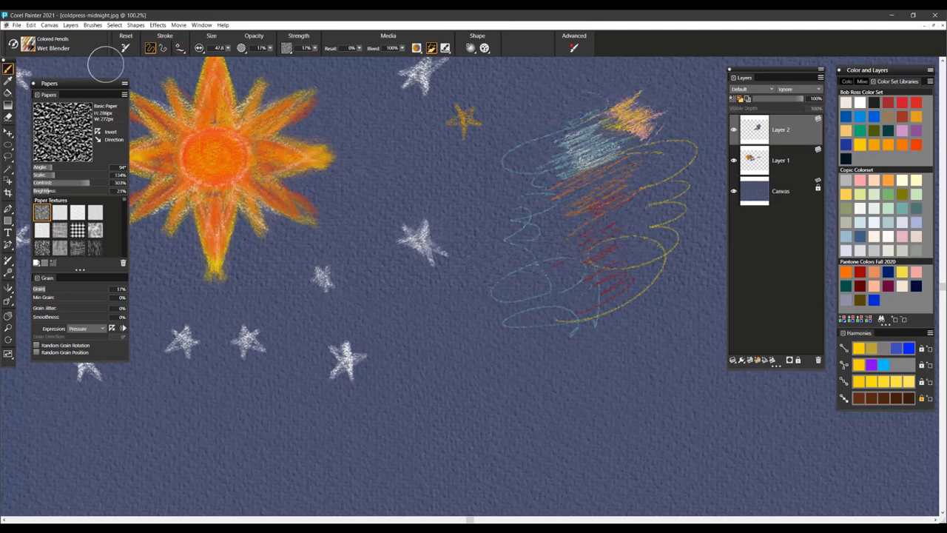
pyautogui.click(28, 46)
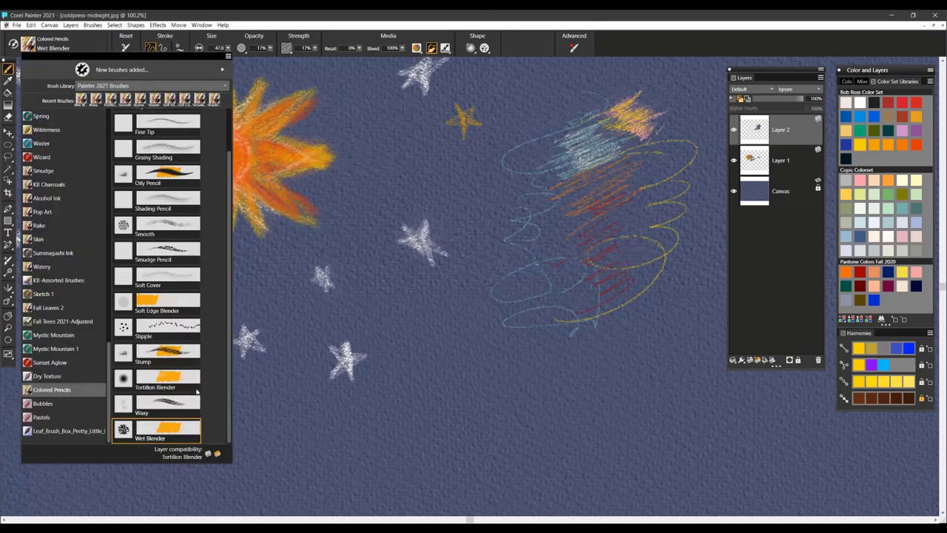
pyautogui.scroll(2, 199, 372)
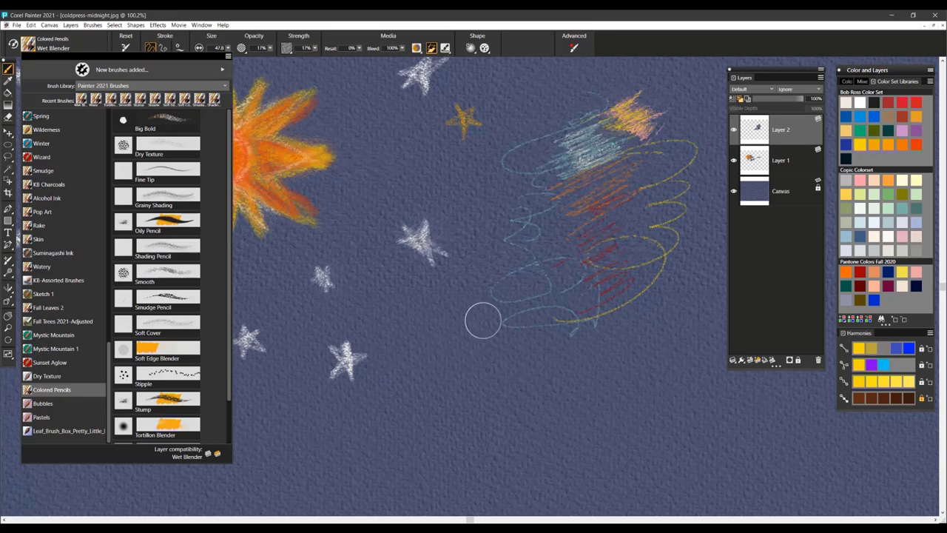
pyautogui.click(536, 167)
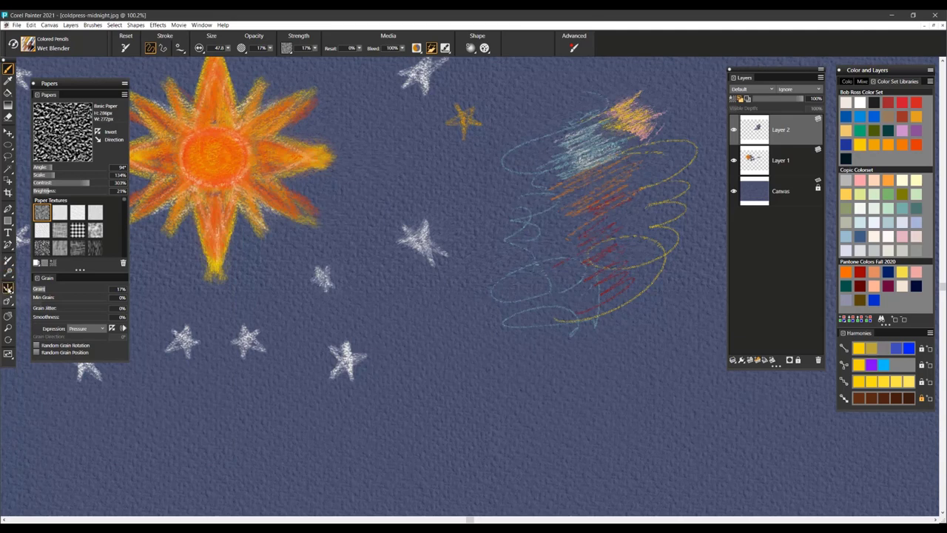
# Turn on Mirror Painting with vertical and horizontal planes, return to the brush, and choose the Dry Texture variant.
pyautogui.click(7, 289)
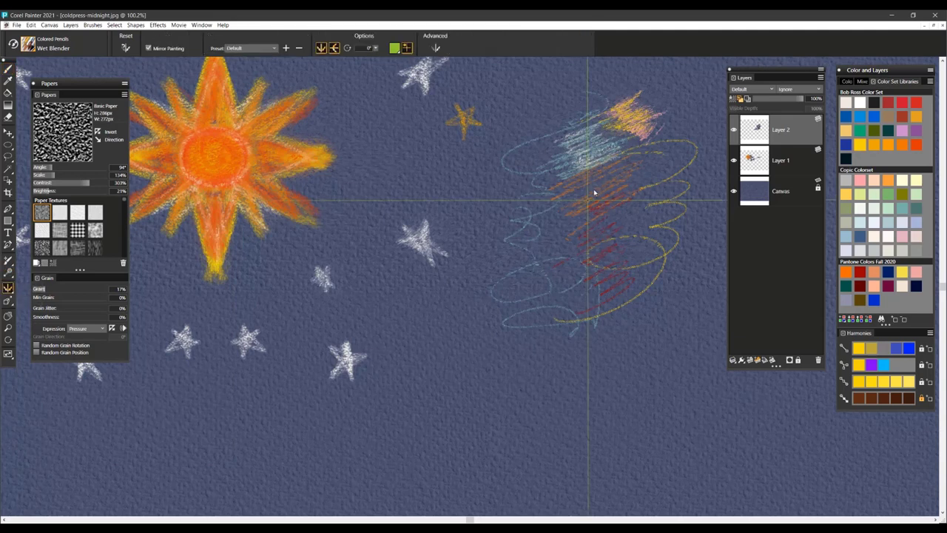
pyautogui.click(7, 68)
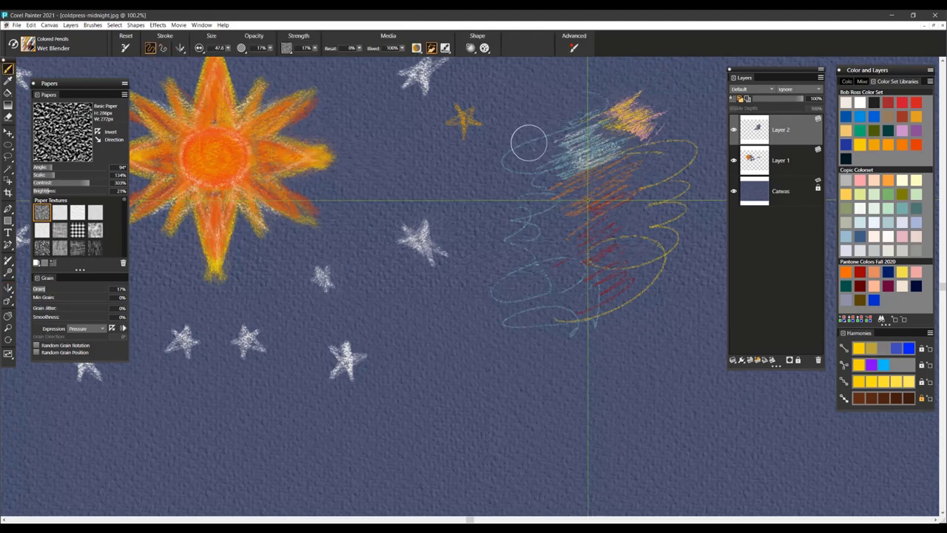
pyautogui.click(27, 44)
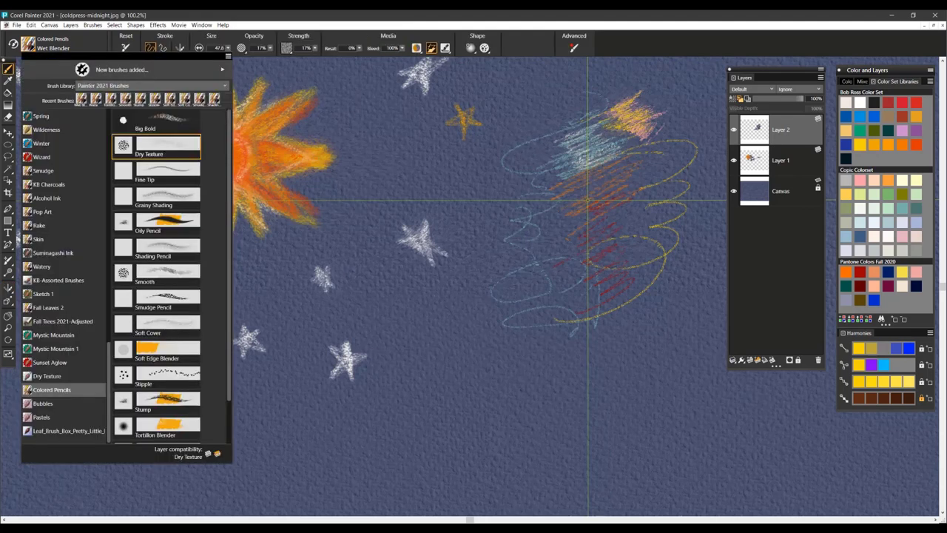
pyautogui.click(155, 146)
# Paint a mirrored yellow starburst with a dense center around the crossing of the symmetry planes, over the test scribbles.
pyautogui.moveTo(587, 199)
pyautogui.mouseDown()
pyautogui.moveTo(602, 191)
pyautogui.moveTo(566, 185)
pyautogui.moveTo(601, 194)
pyautogui.mouseUp()
pyautogui.click(861, 180)
pyautogui.moveTo(689, 194)
pyautogui.mouseDown()
pyautogui.moveTo(604, 194)
pyautogui.moveTo(651, 198)
pyautogui.moveTo(602, 219)
pyautogui.moveTo(579, 204)
pyautogui.moveTo(625, 213)
pyautogui.moveTo(587, 217)
pyautogui.moveTo(598, 264)
pyautogui.mouseUp()
pyautogui.moveTo(623, 217); pyautogui.dragTo(653, 229)
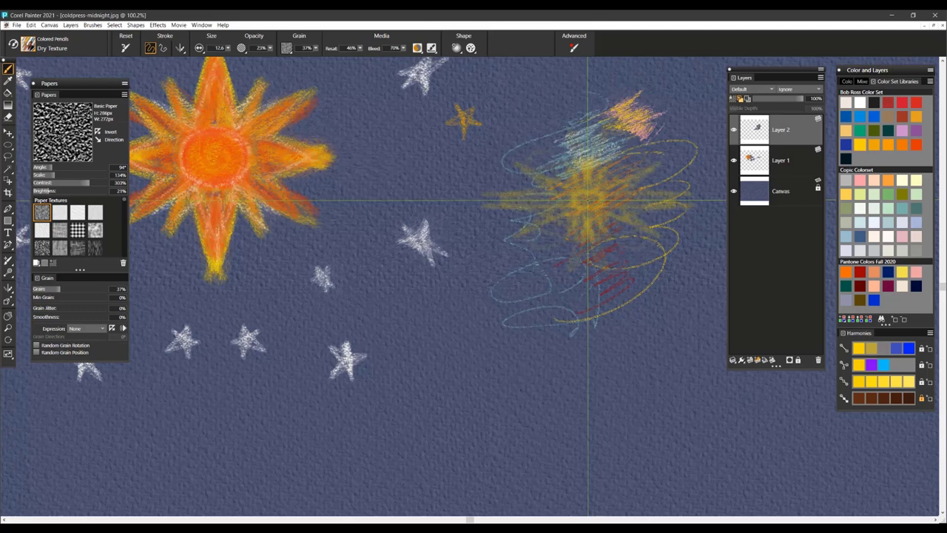
pyautogui.moveTo(601, 246); pyautogui.dragTo(616, 279)
pyautogui.moveTo(611, 204); pyautogui.dragTo(707, 201)
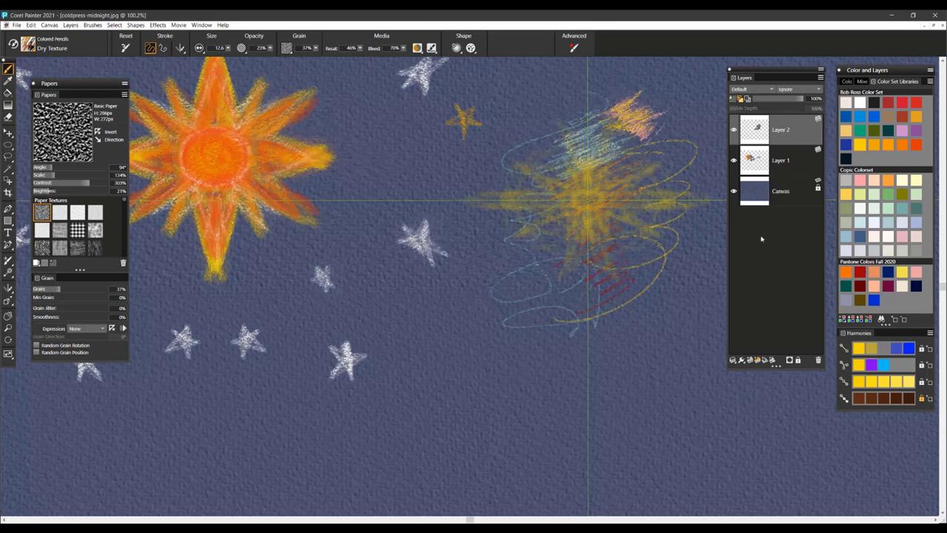
pyautogui.moveTo(597, 196); pyautogui.dragTo(573, 200)
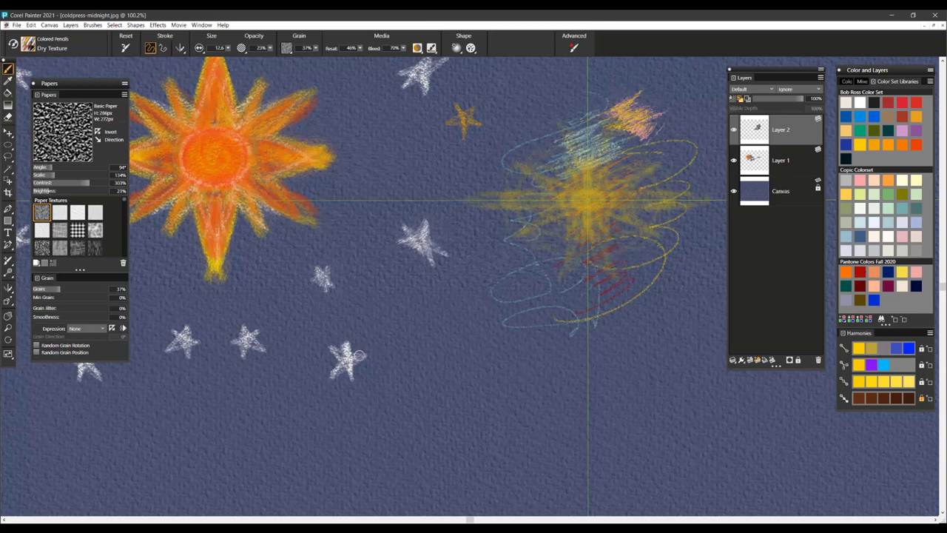